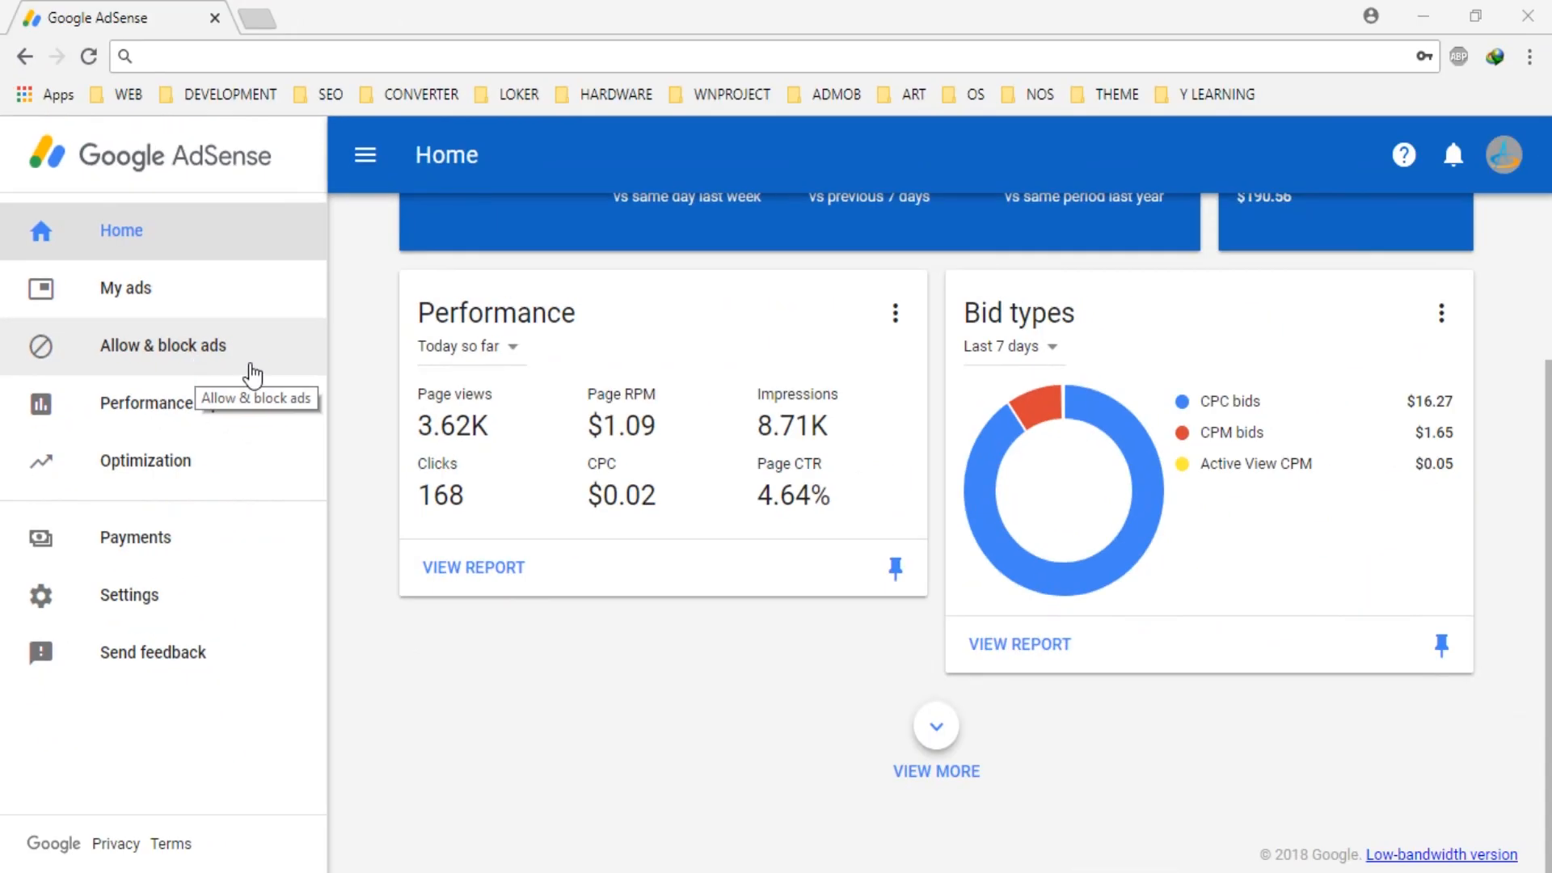
Open the Ad review center and search the unreviewed ads for the text "ghoib"
{"action": "left_click", "coordinate": [253, 376]}
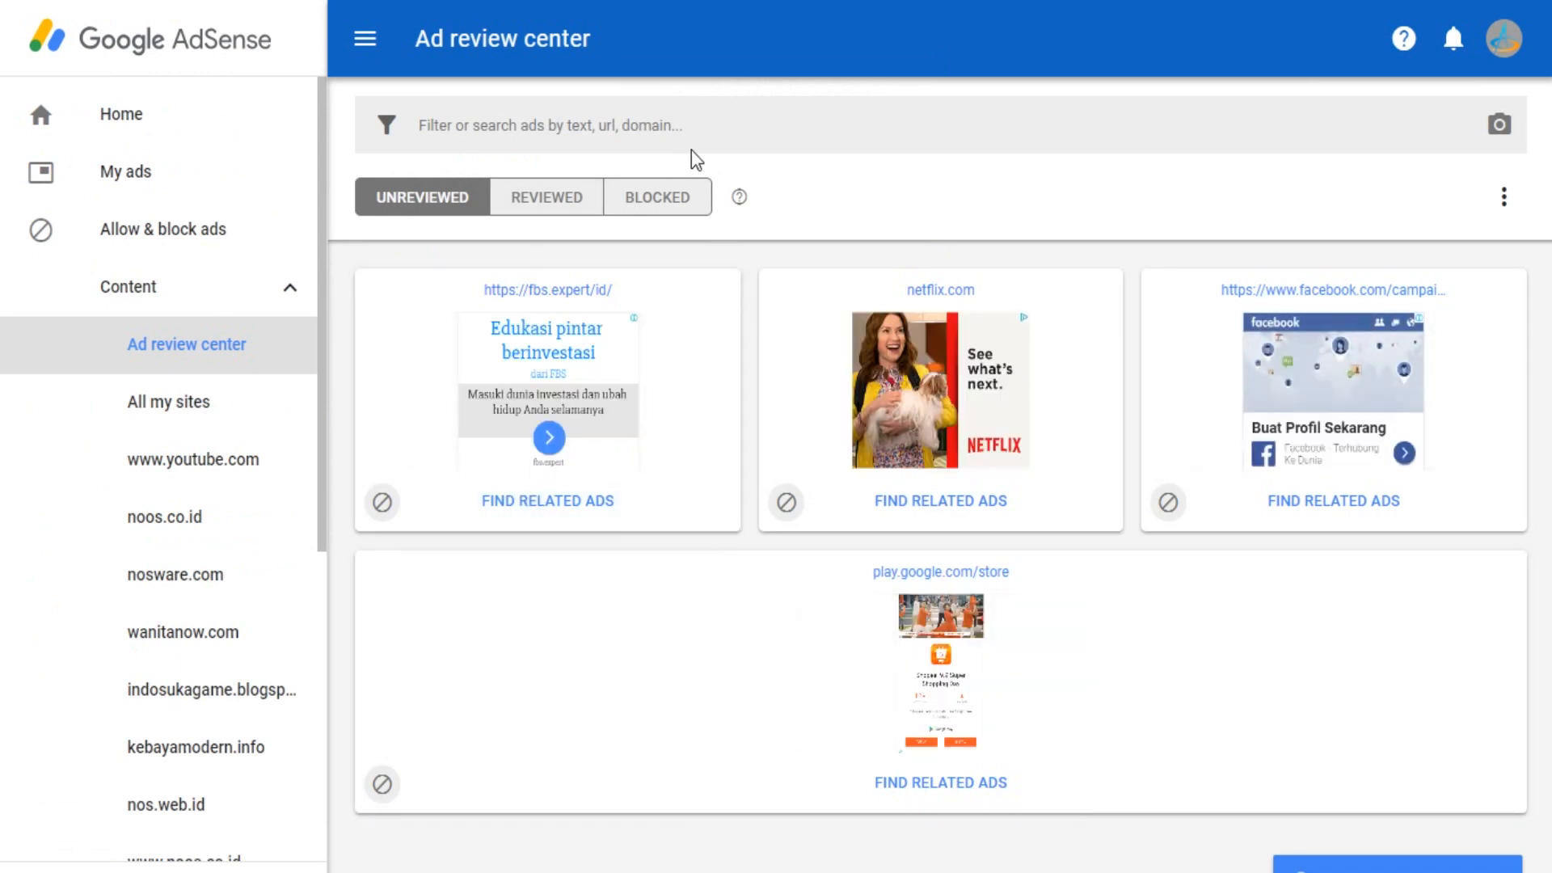
{"action": "left_click", "coordinate": [642, 128]}
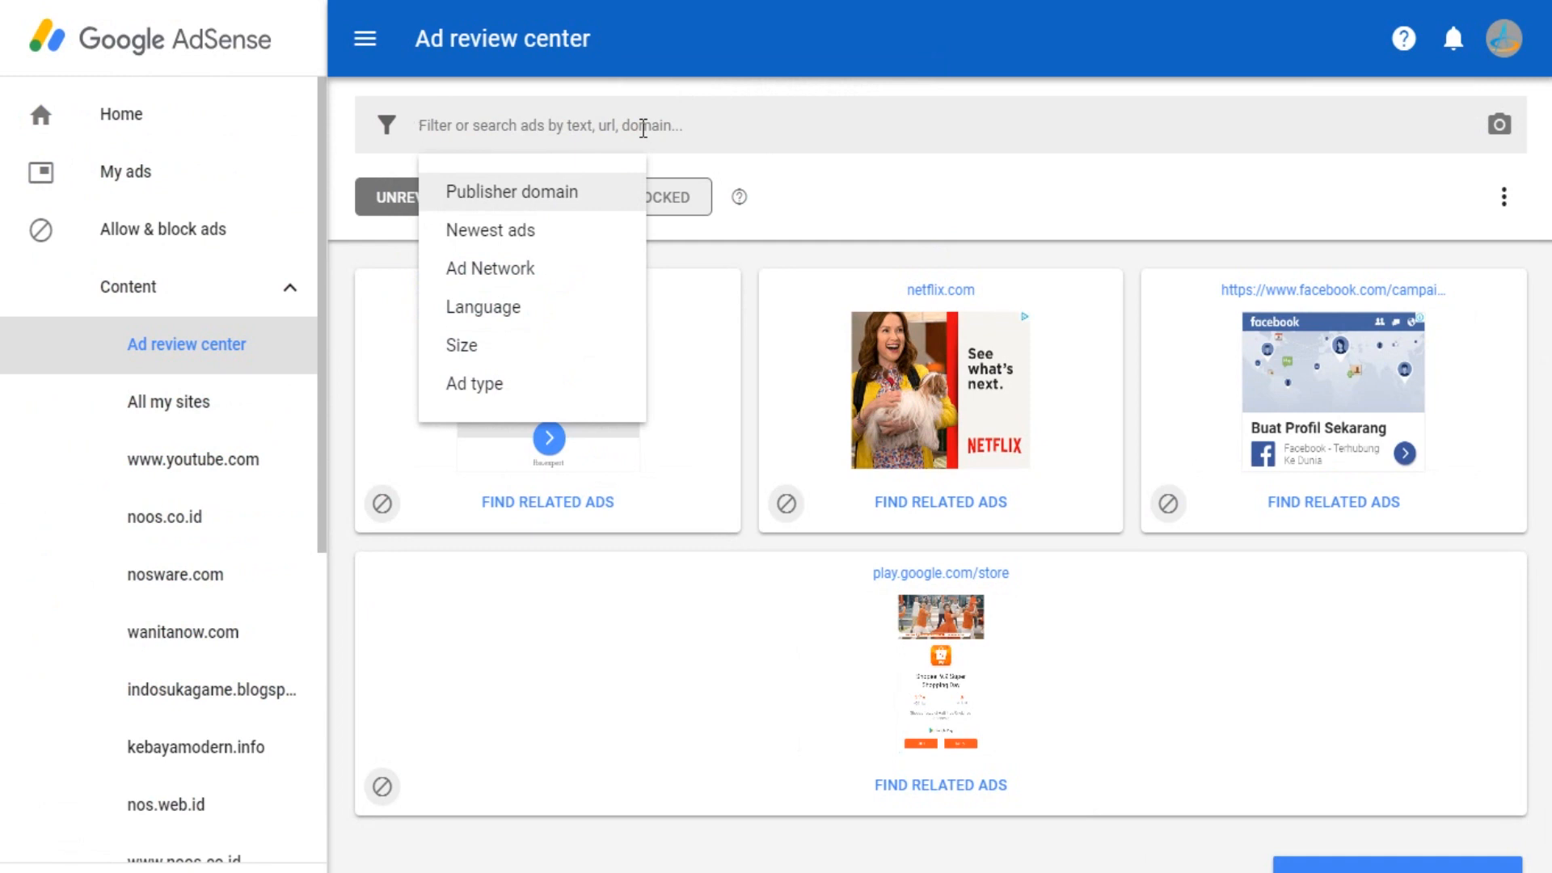
{"action": "type", "text": "ghoib"}
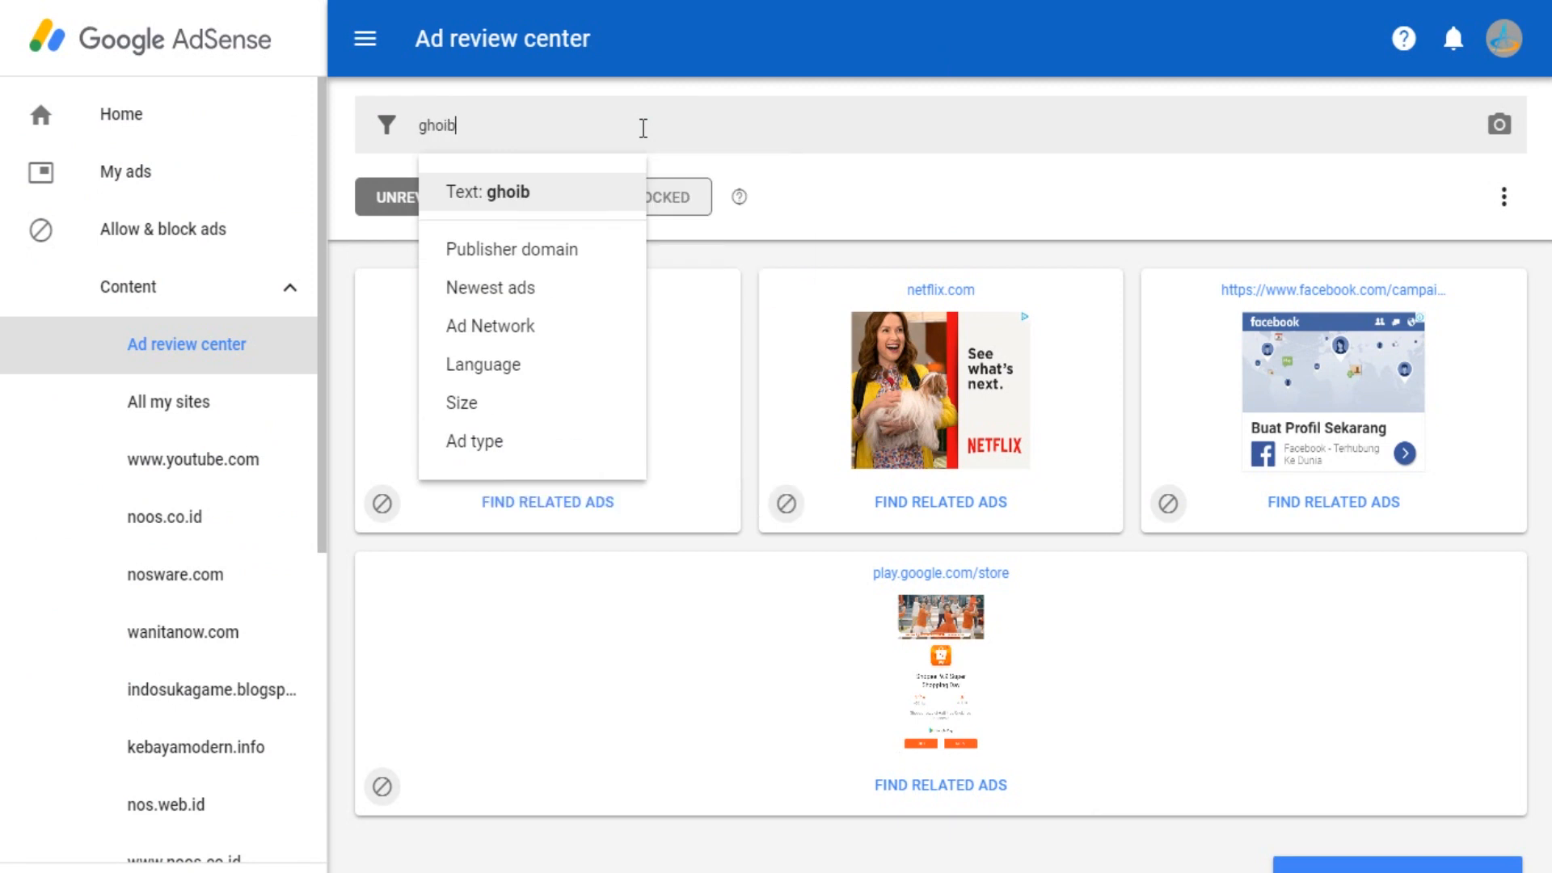
{"action": "key", "text": "Return"}
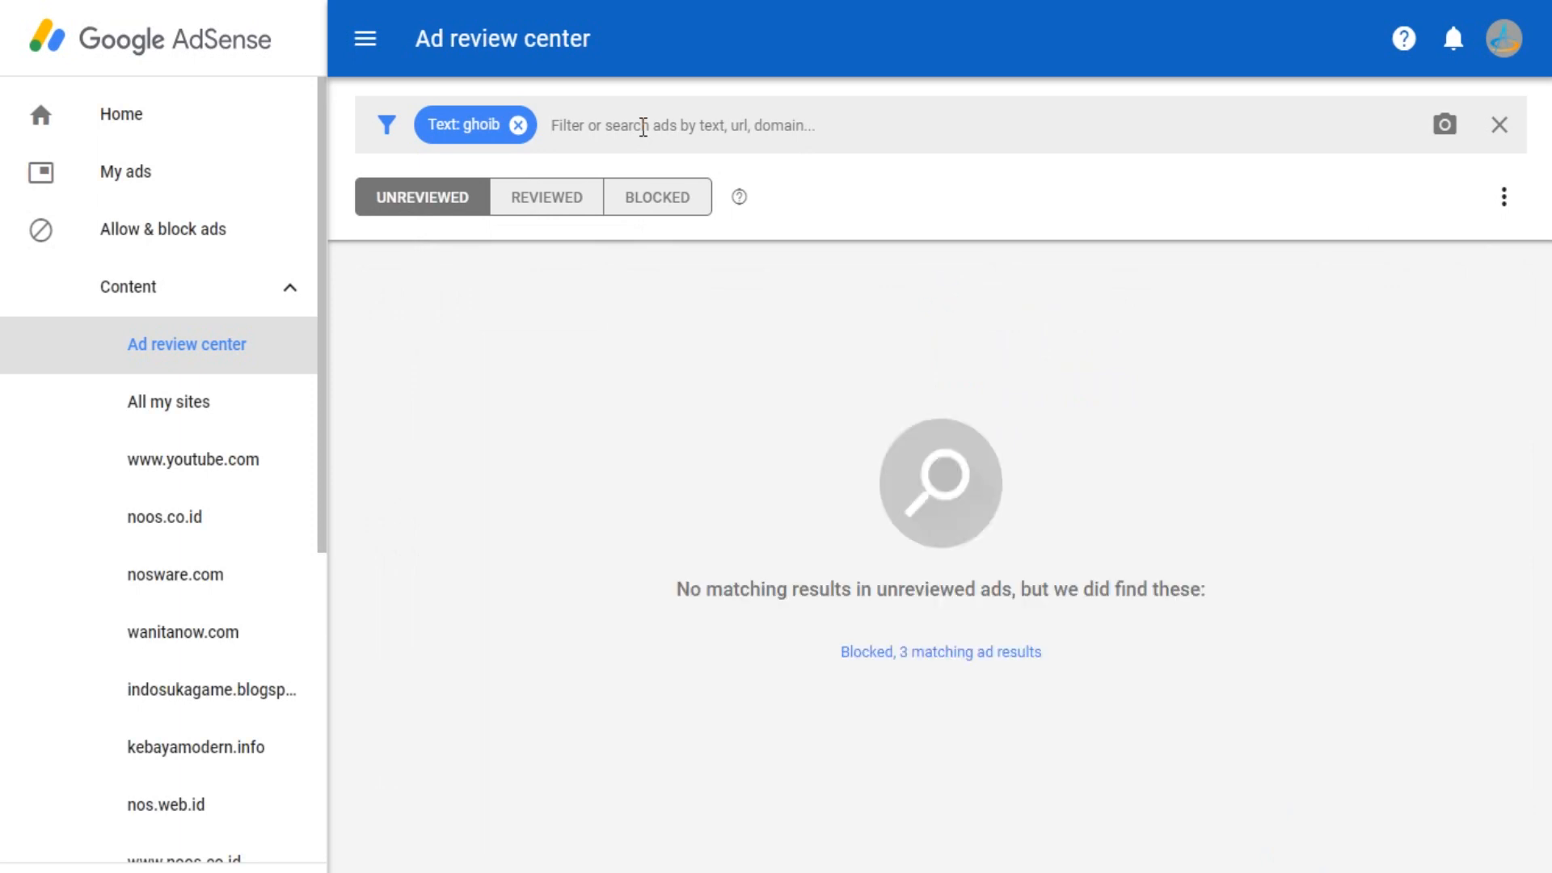
Replace the text filter on the unreviewed ads to search for "ajaib" and for "dukun"
{"action": "left_click", "coordinate": [518, 124]}
{"action": "type", "text": "ajaib"}
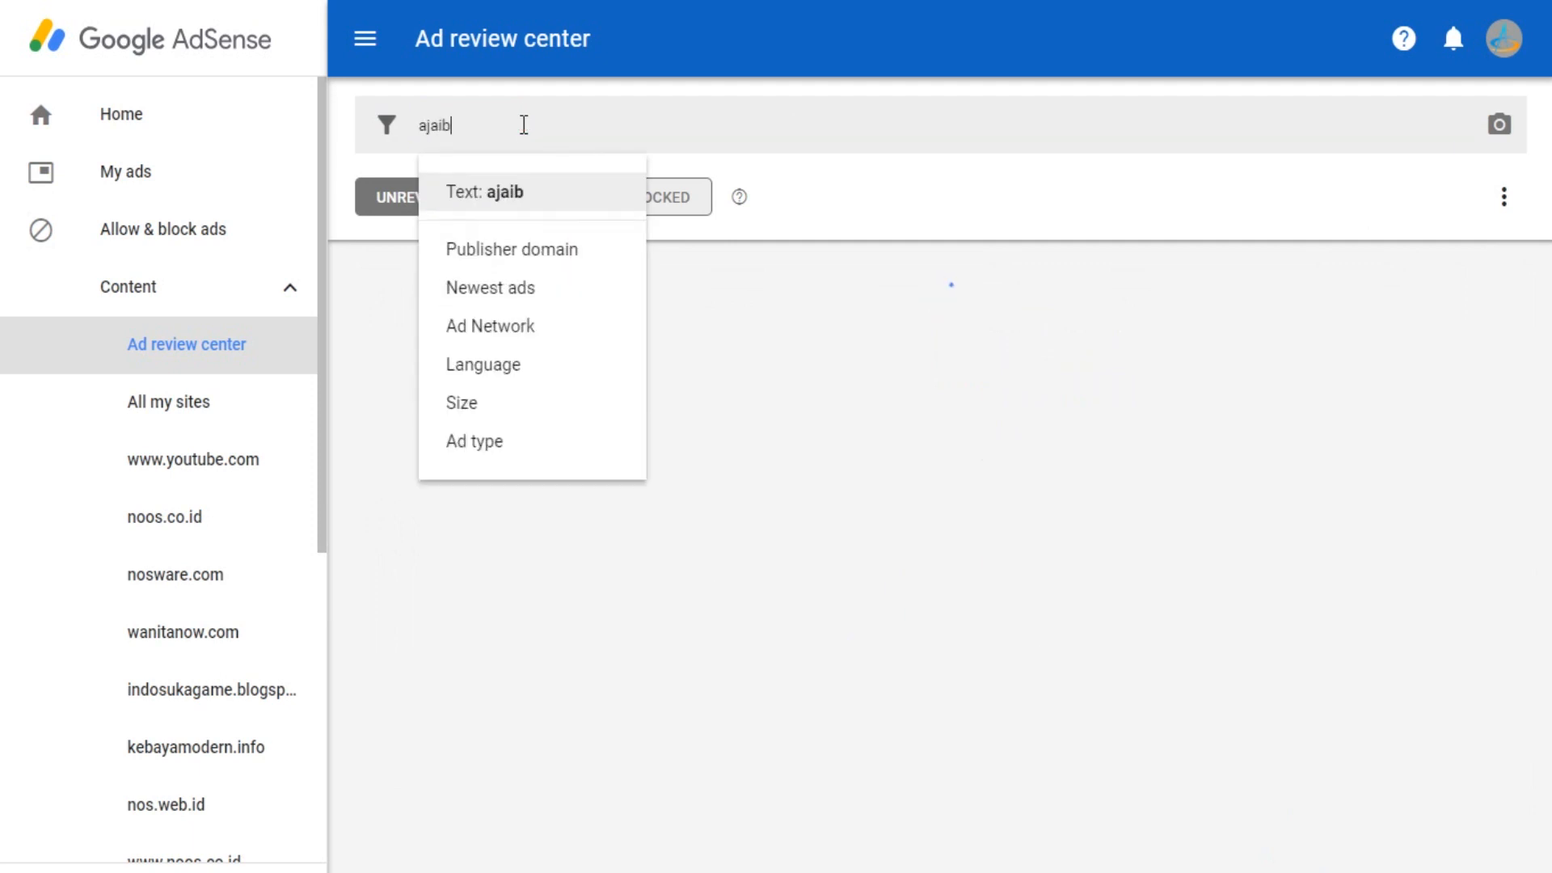
{"action": "key", "text": "Return"}
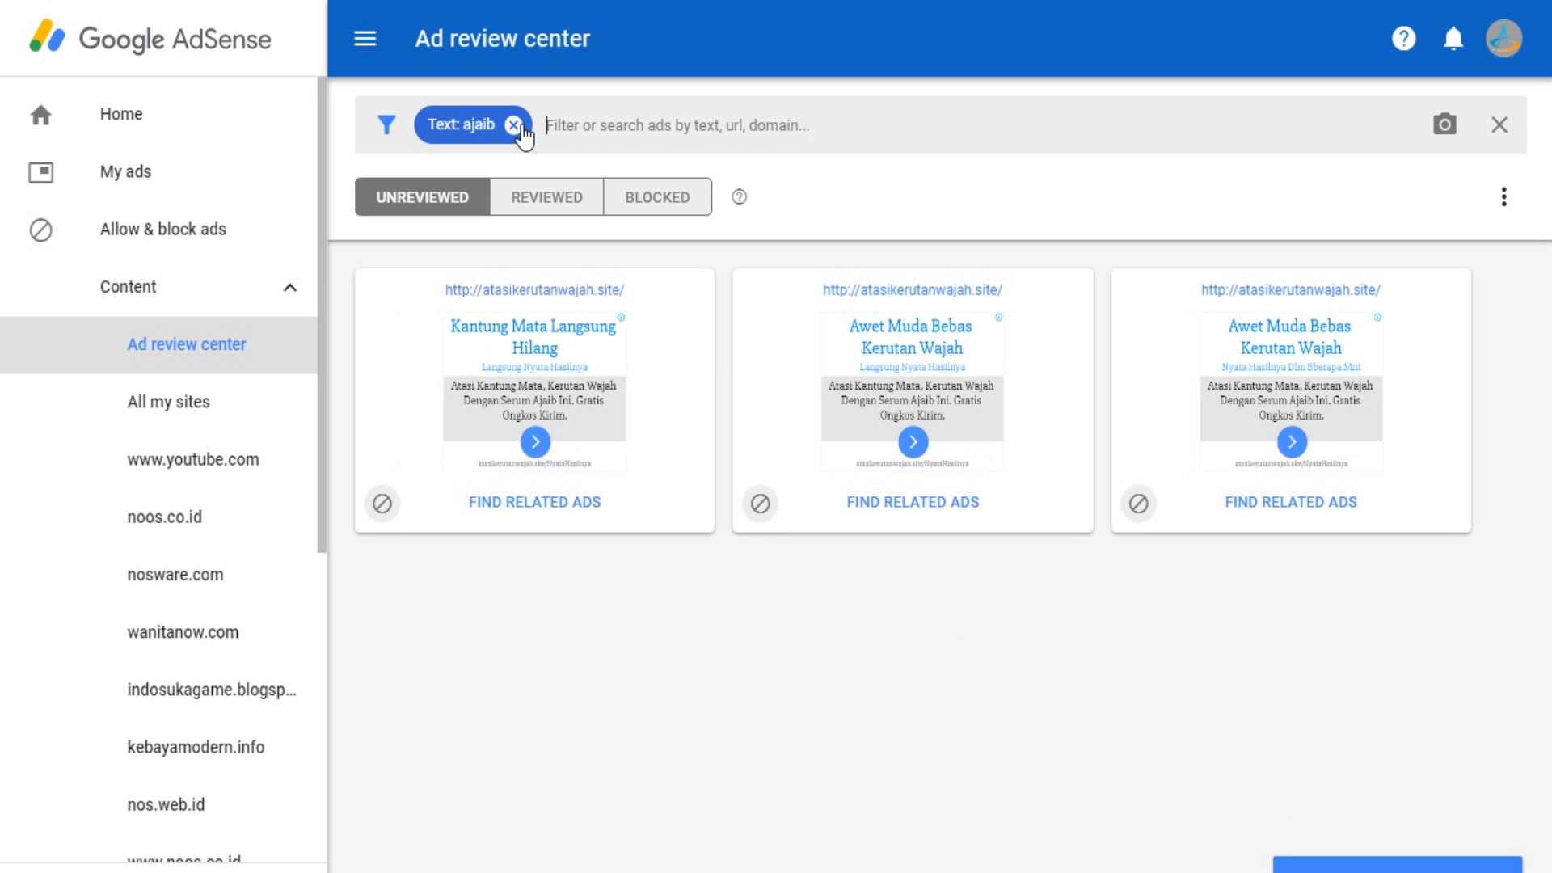
{"action": "left_click", "coordinate": [518, 128]}
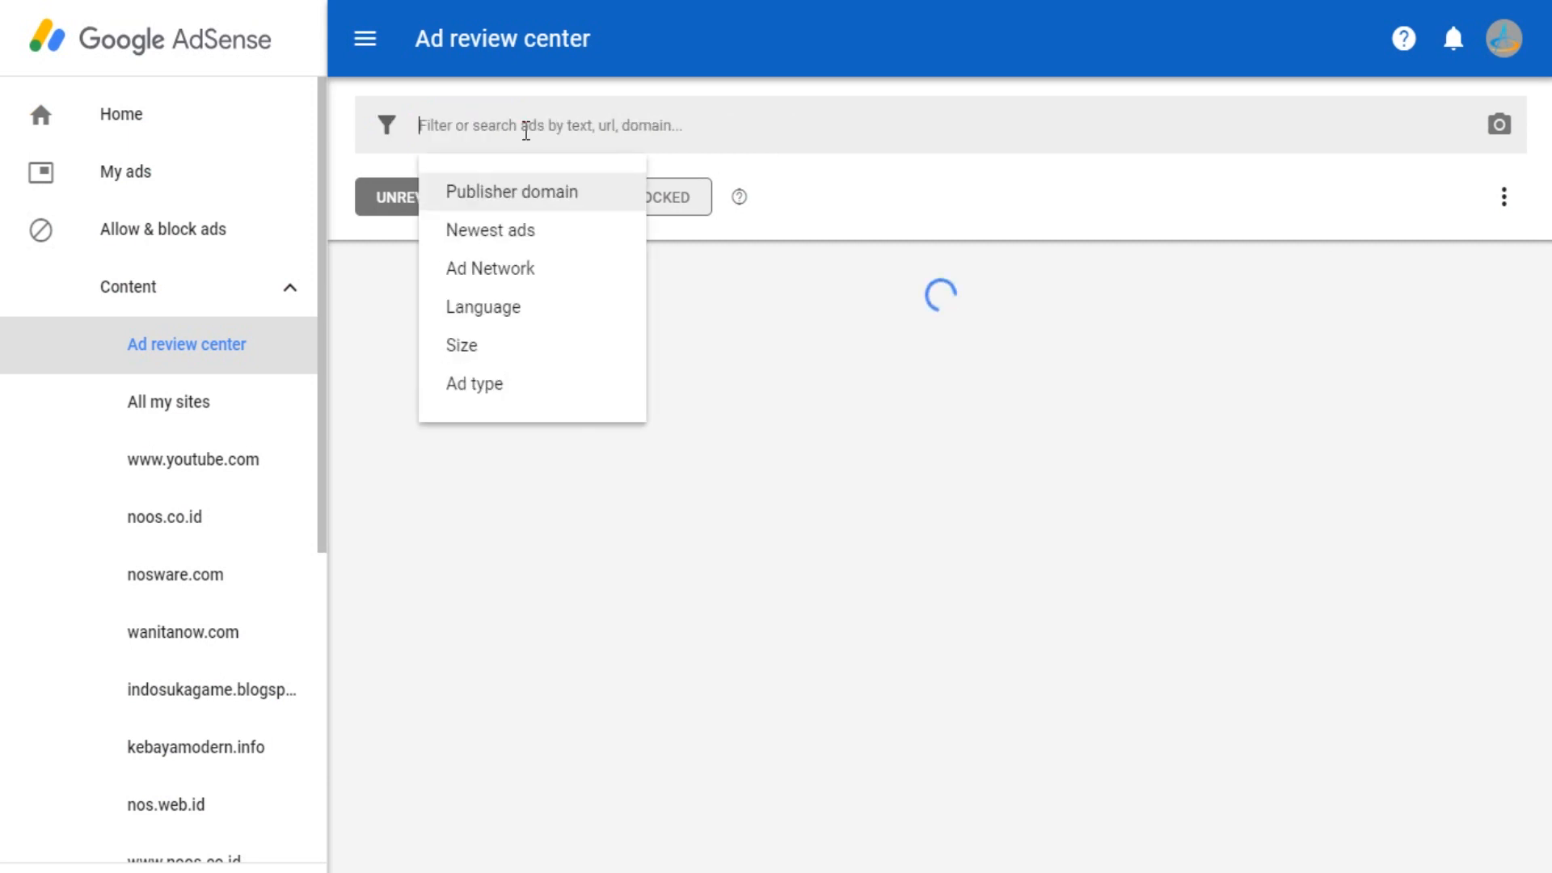
{"action": "type", "text": "dukun"}
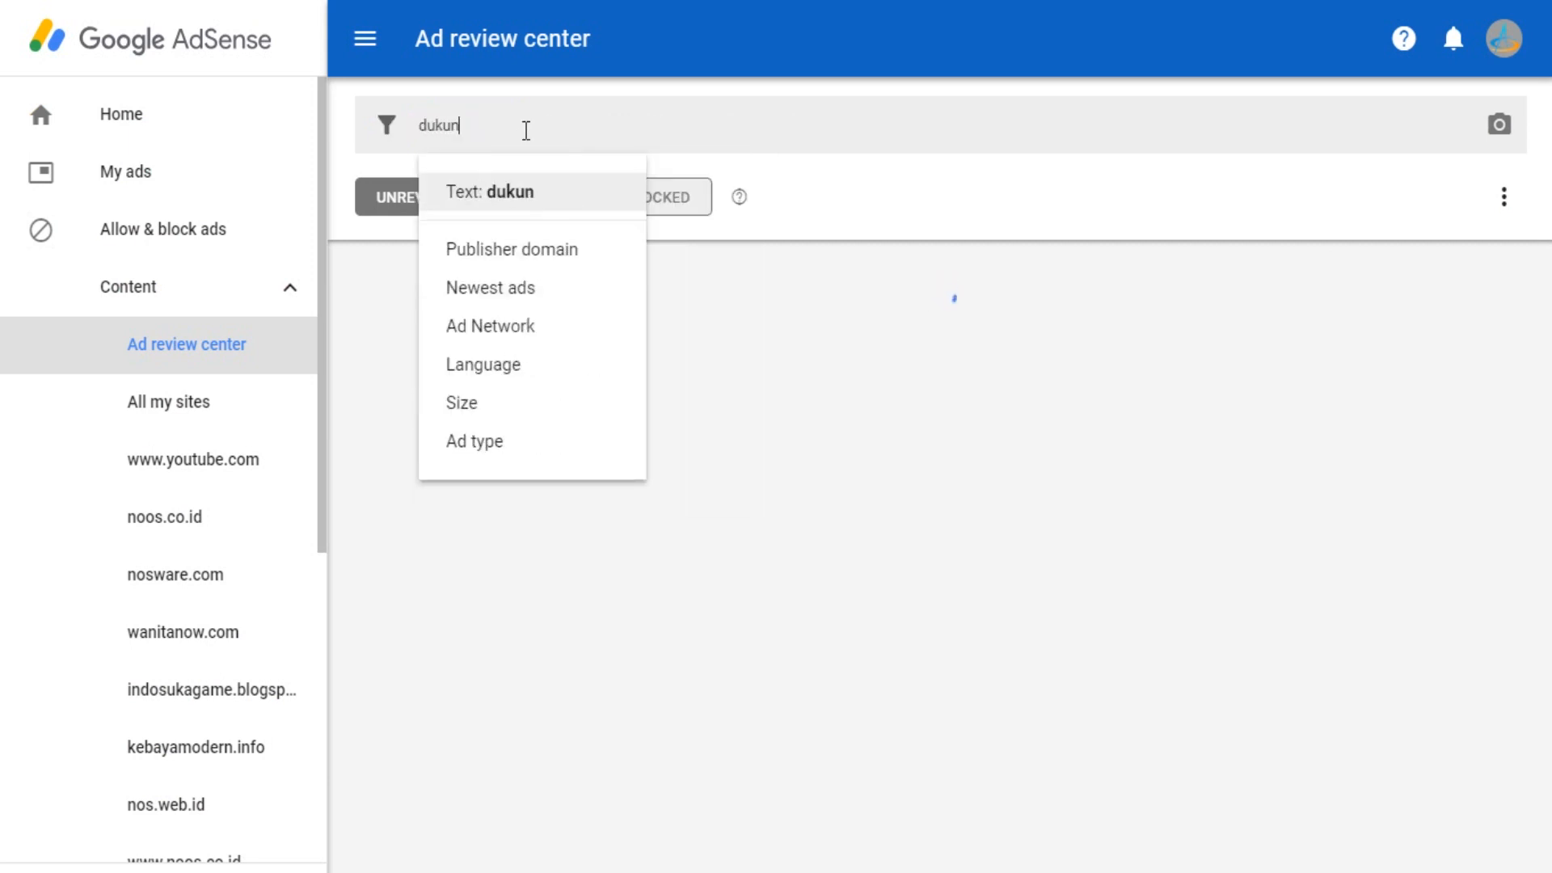
{"action": "key", "text": "Return"}
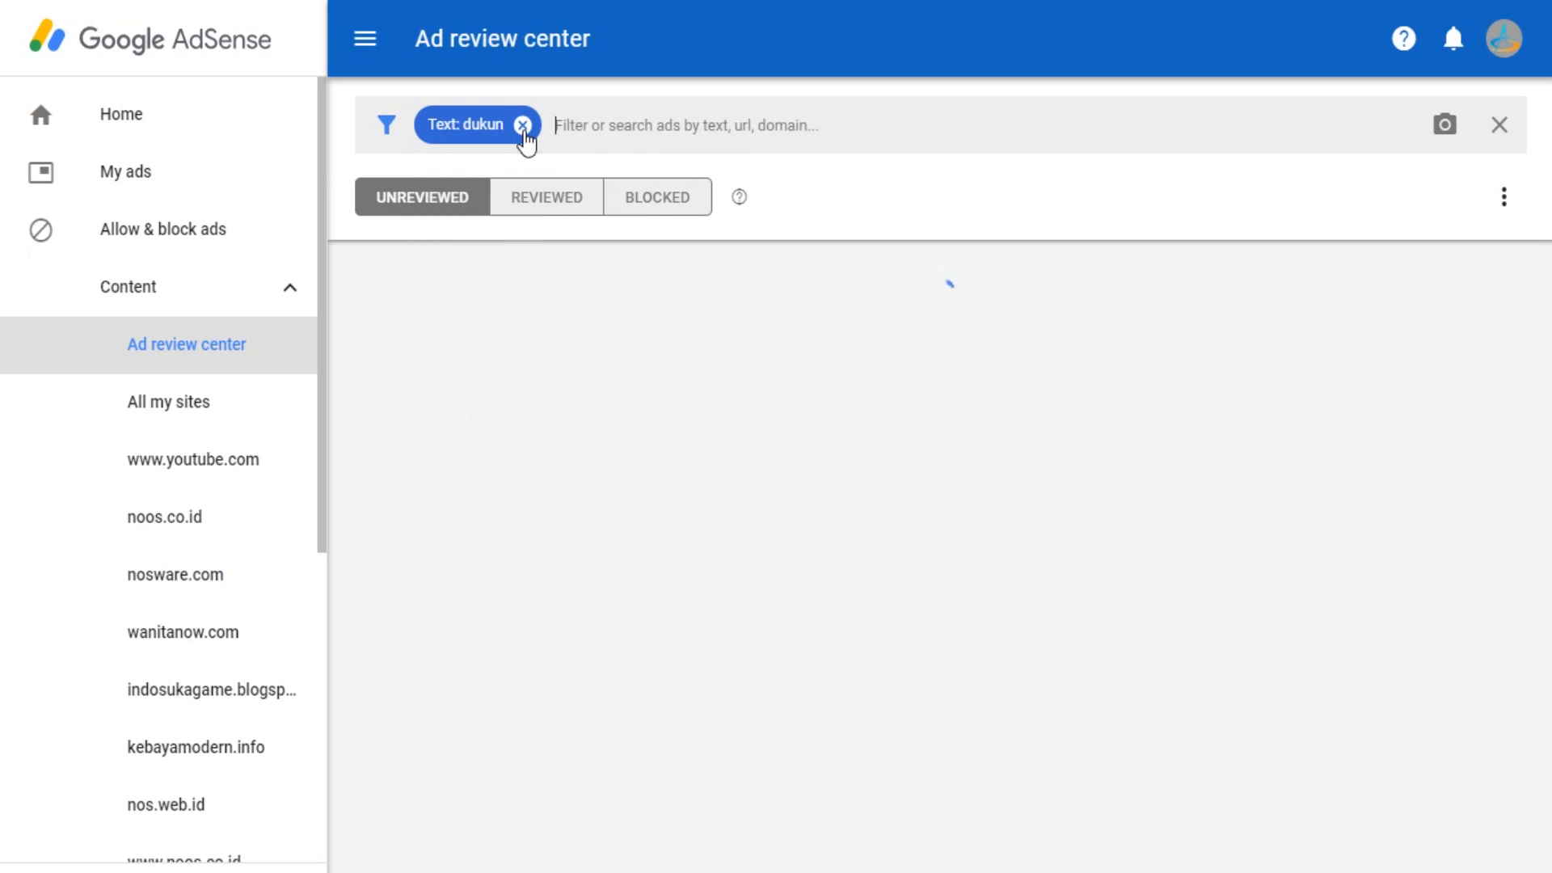
Clear the current text filter and search the unreviewed ads for "pesugi"
{"action": "left_click", "coordinate": [524, 129]}
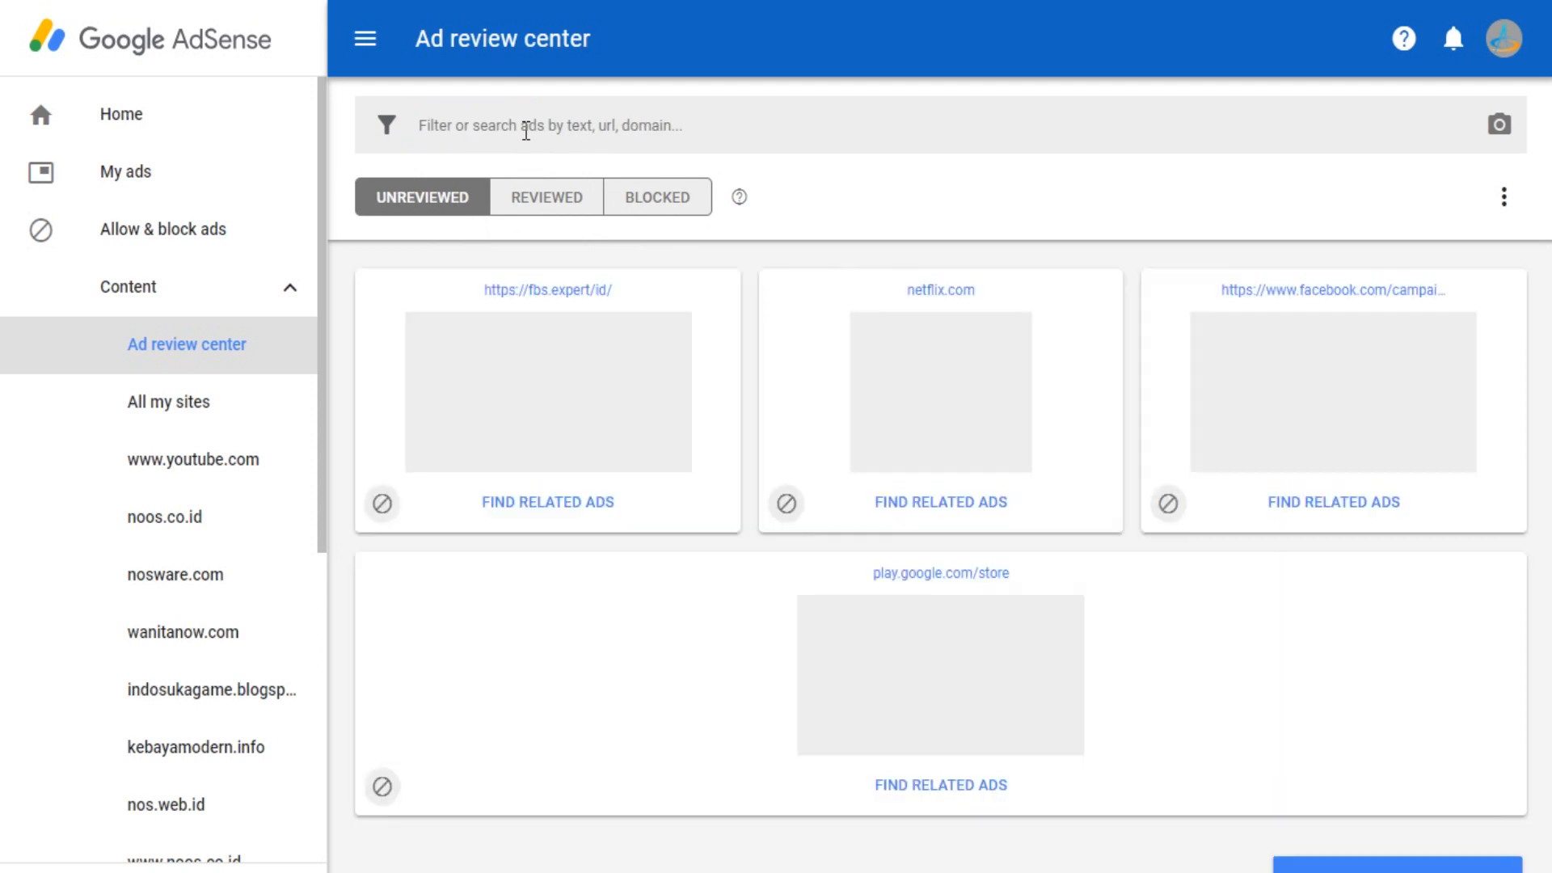
{"action": "left_click", "coordinate": [527, 130]}
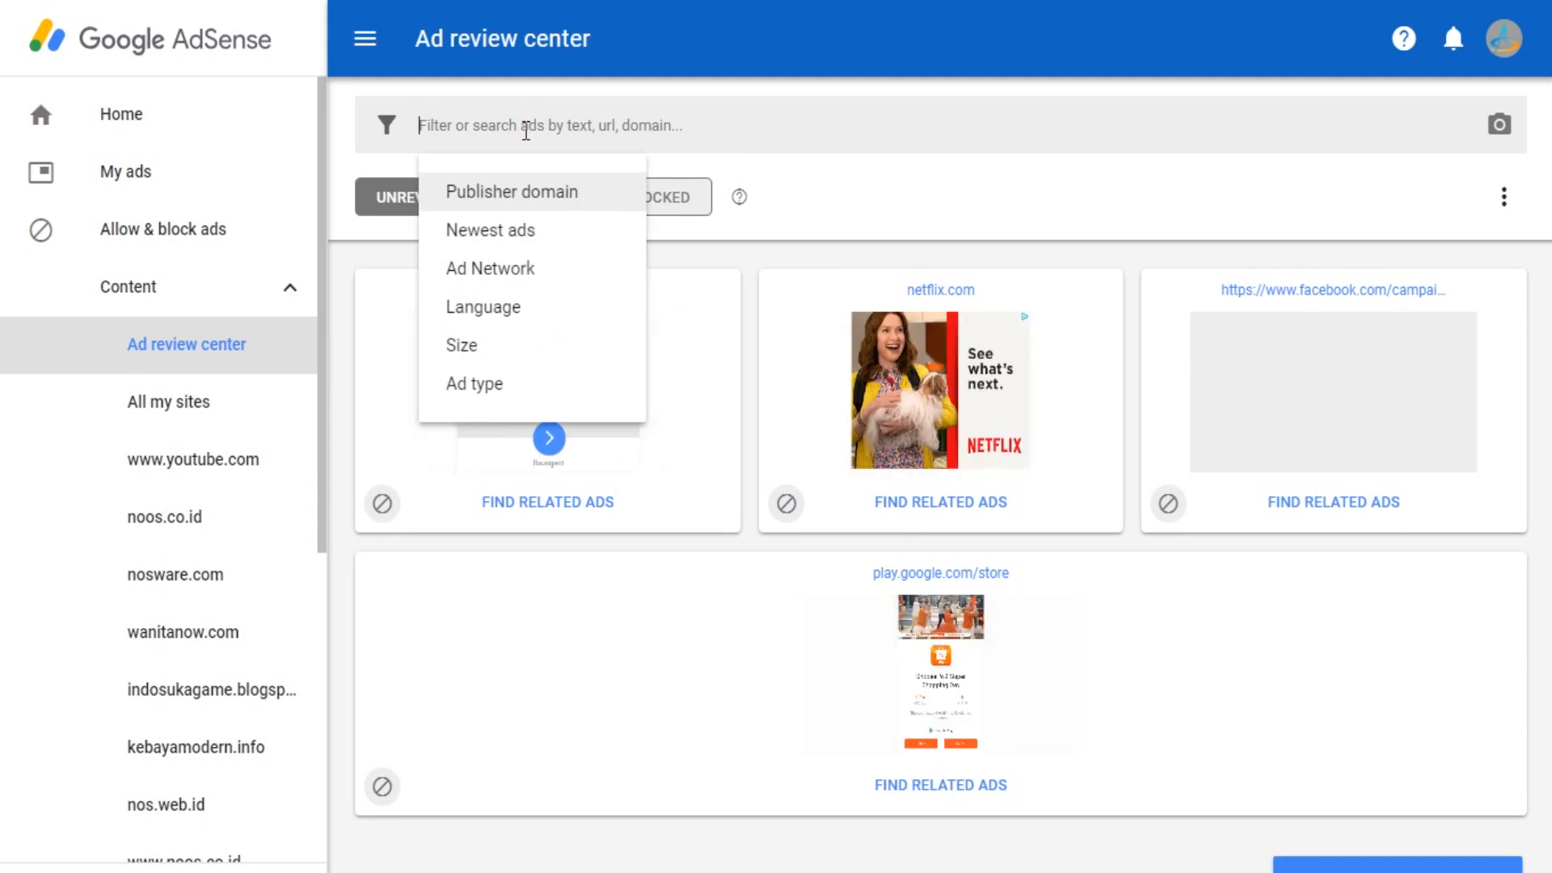
{"action": "type", "text": "pesu"}
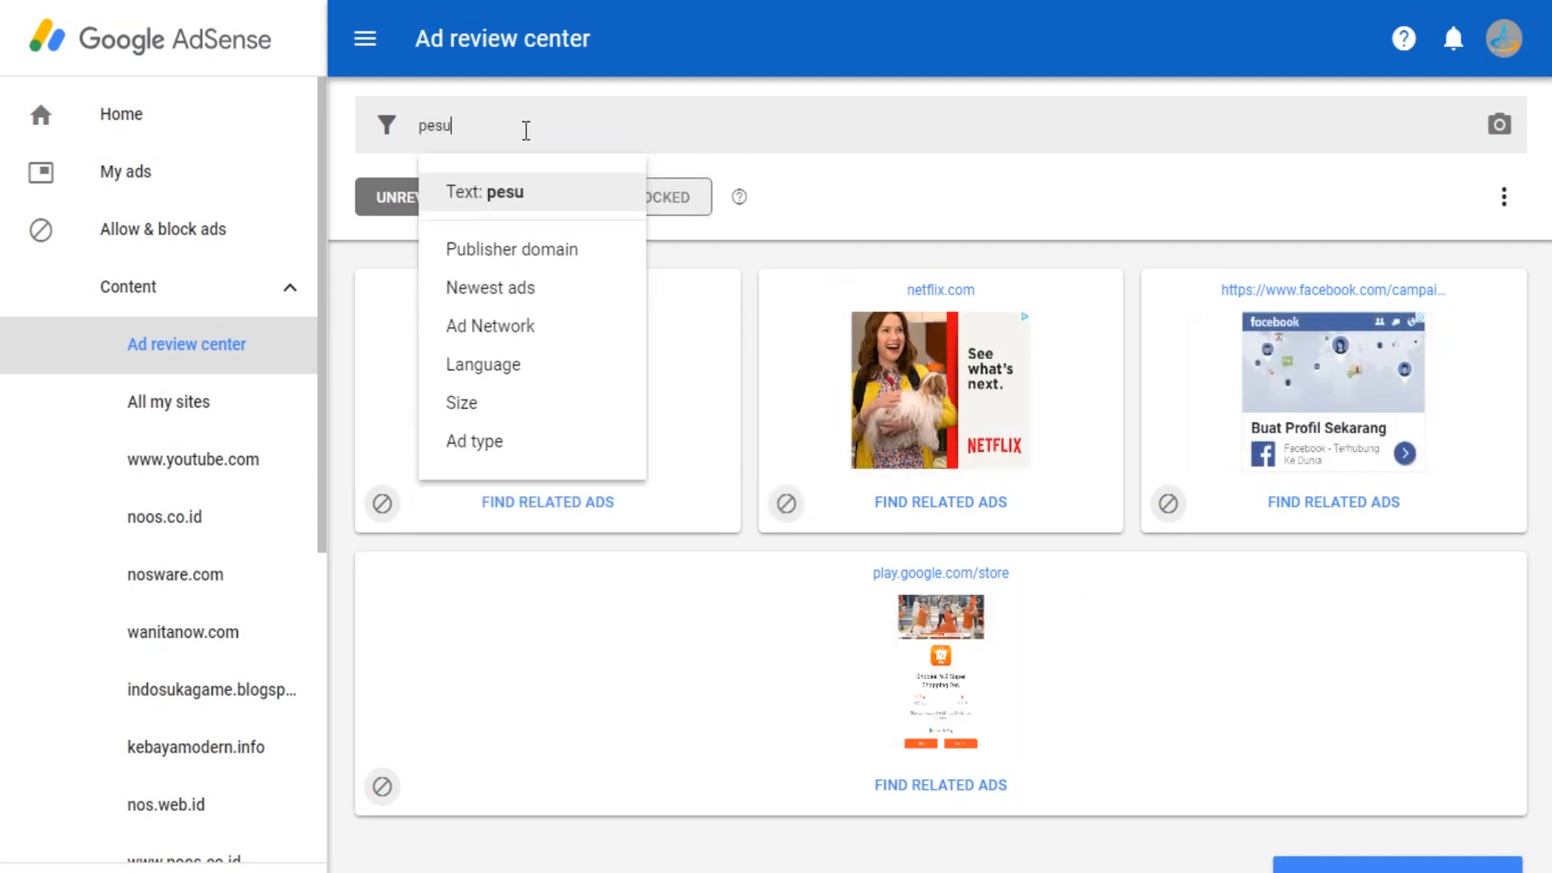
{"action": "type", "text": "gi"}
{"action": "key", "text": "Return"}
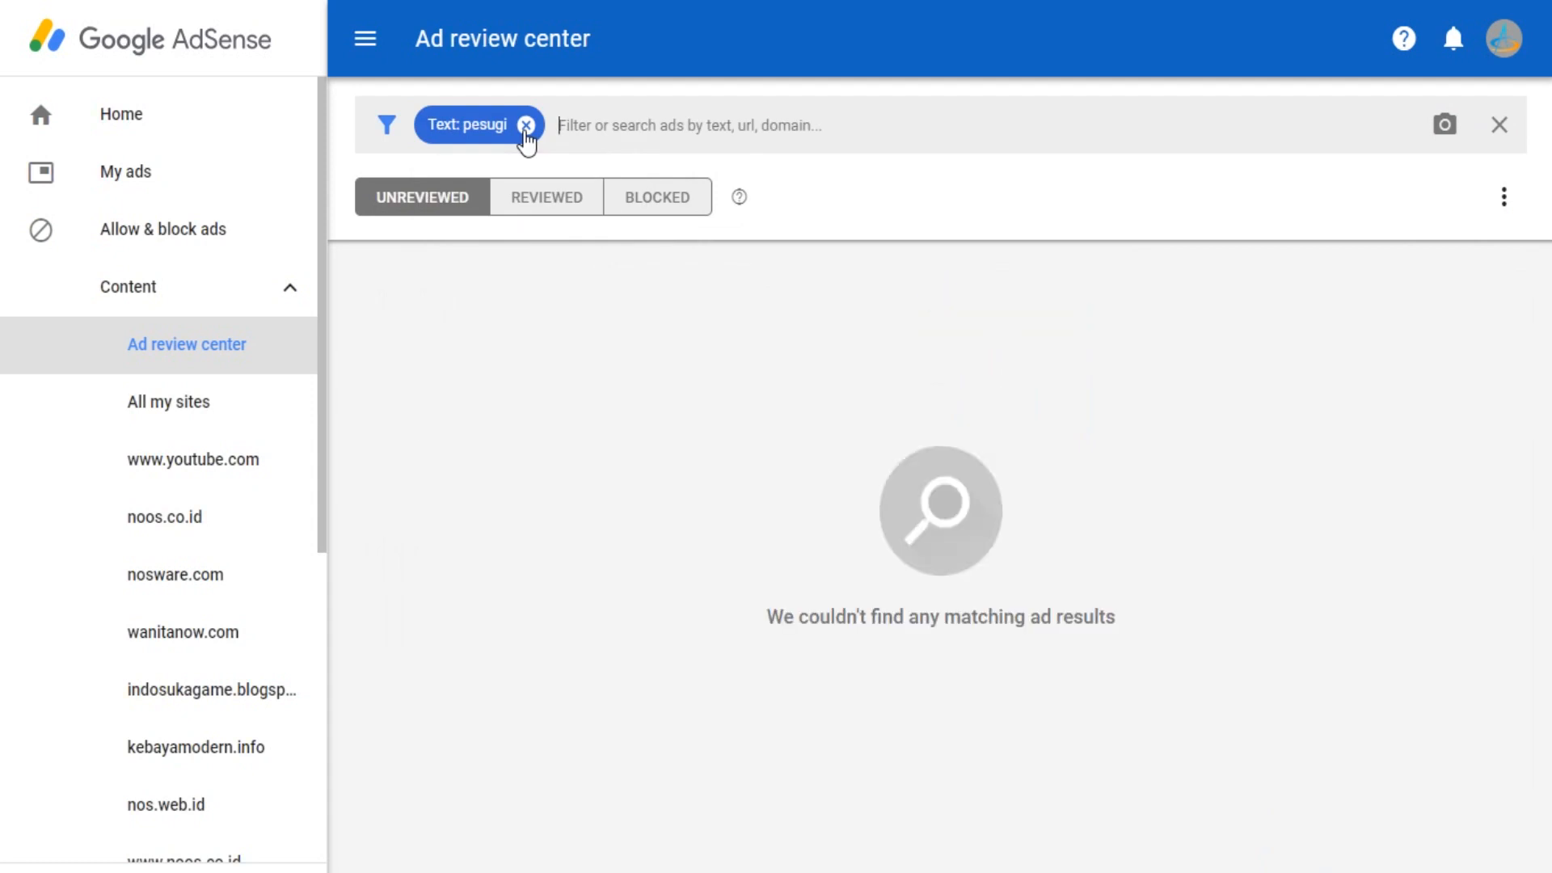
Replace the filter on the unreviewed ads with the text "pesugihan"
{"action": "left_click", "coordinate": [525, 125]}
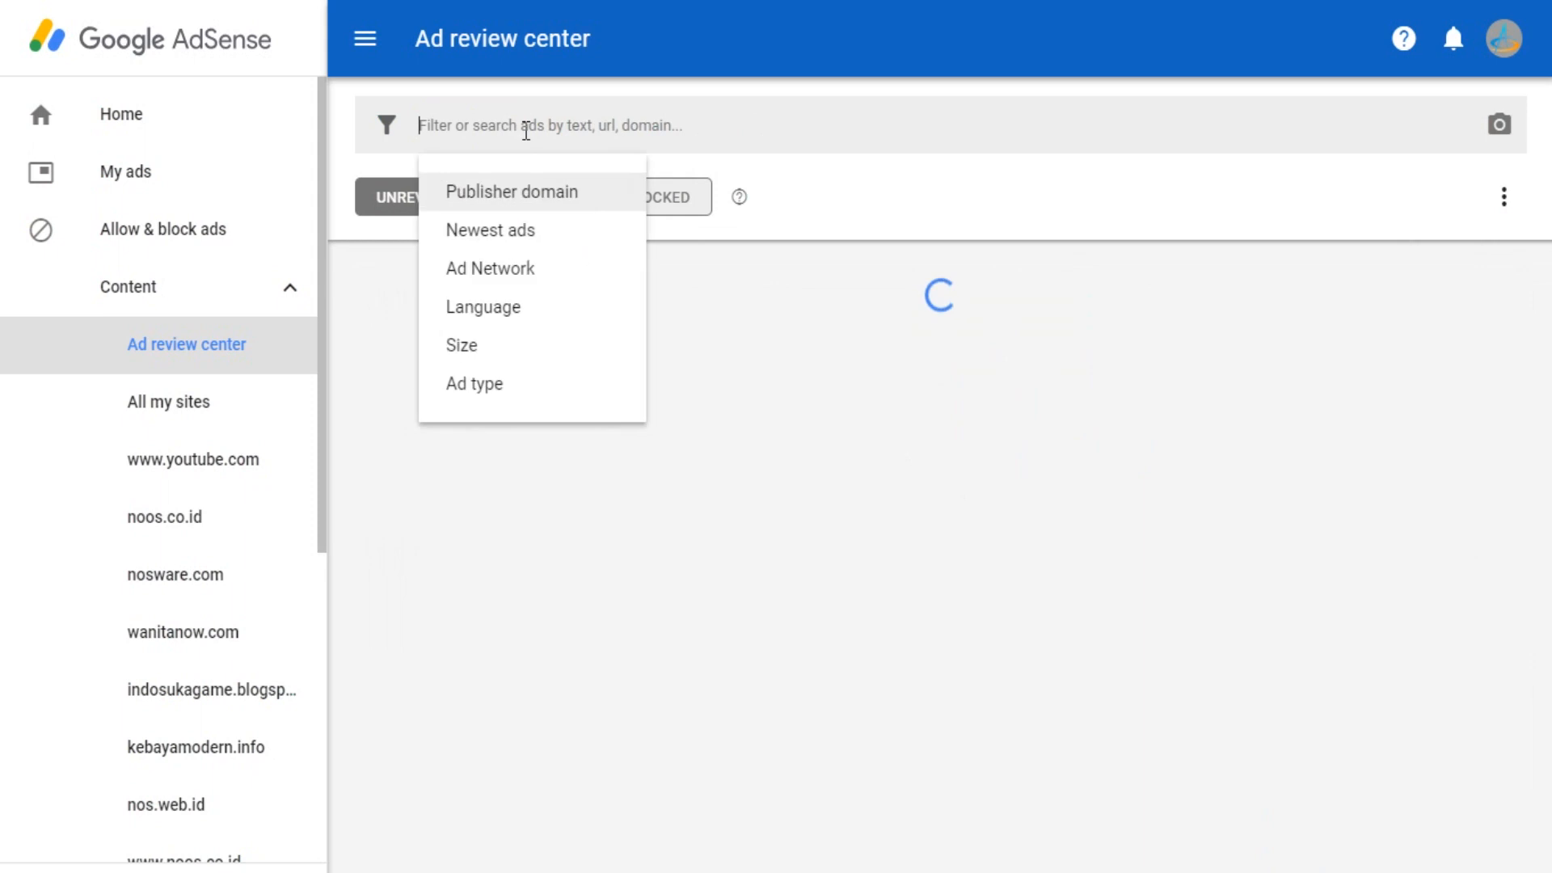
{"action": "type", "text": "pesugihan"}
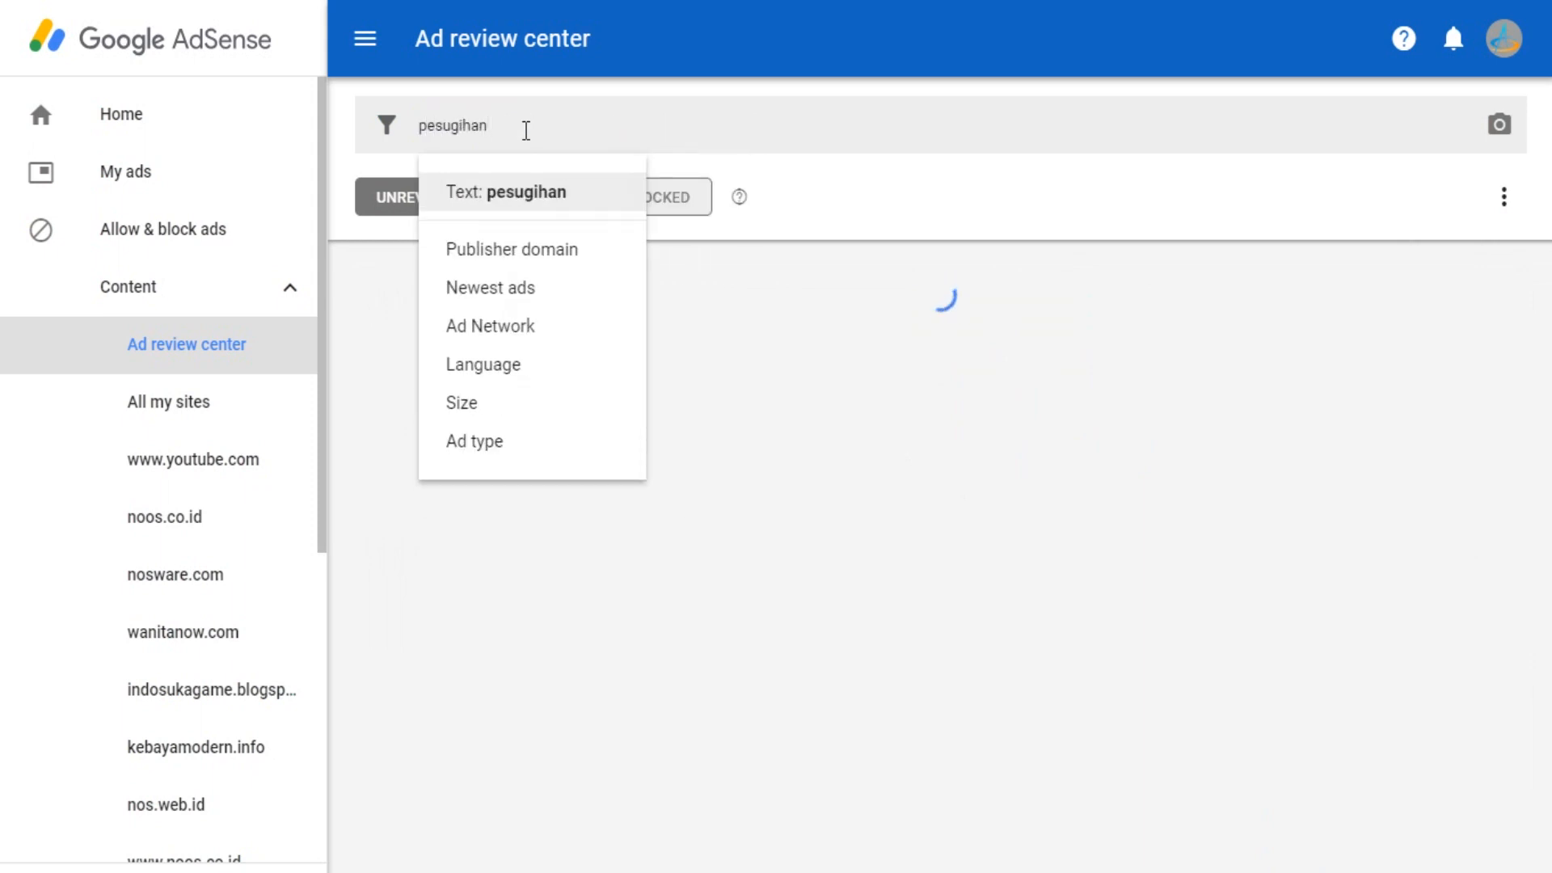
{"action": "key", "text": "Return"}
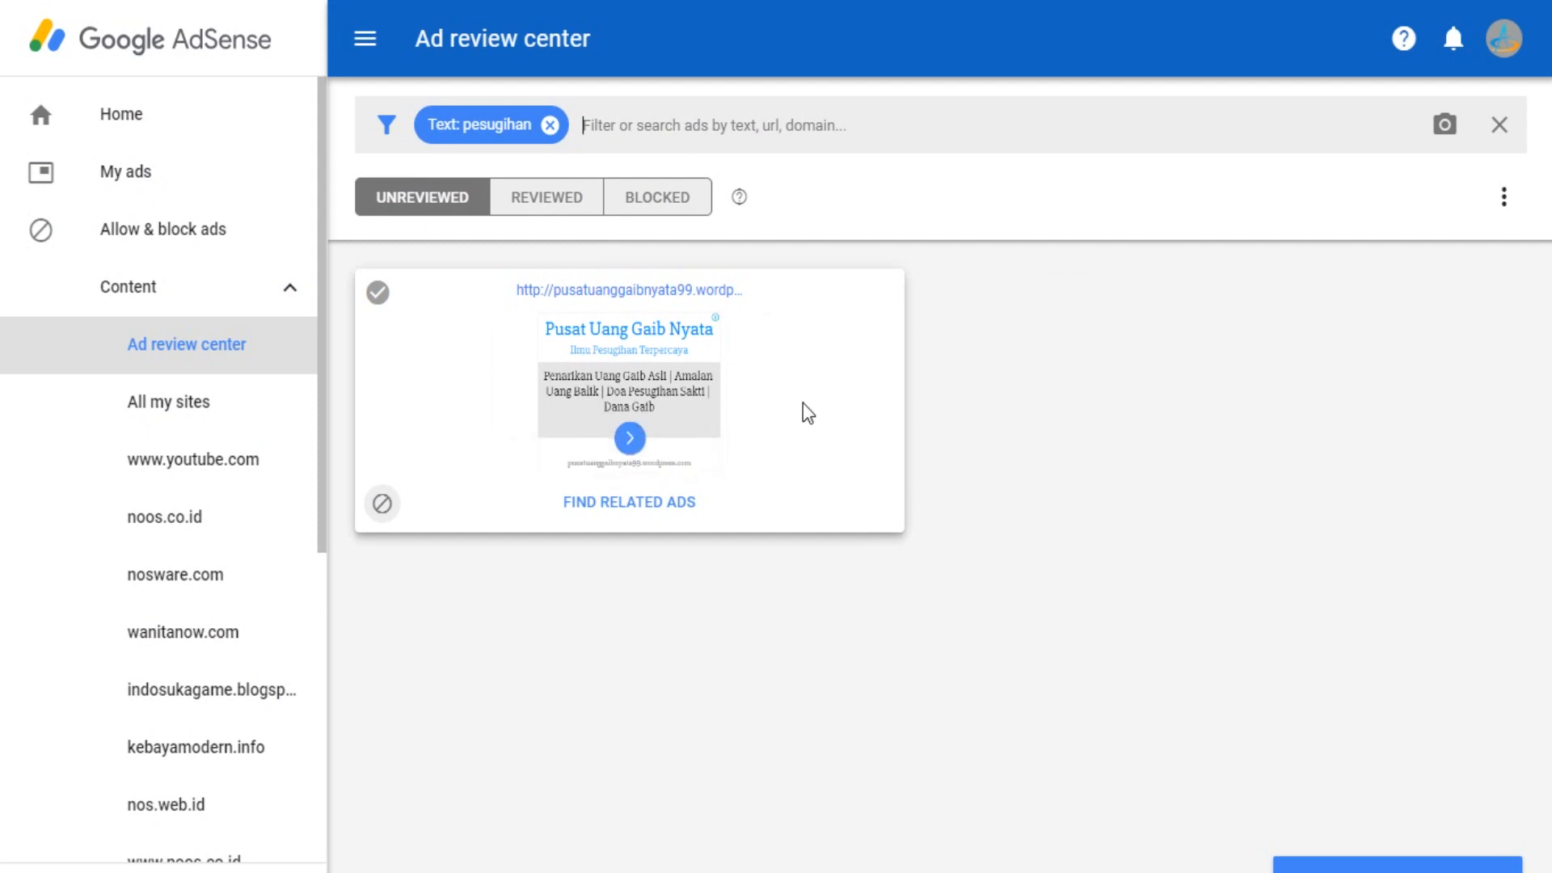
Open the "Pusat Uang Gaib Nyata" ad and block both its Google Ads account and the ad itself
{"action": "left_click", "coordinate": [622, 400]}
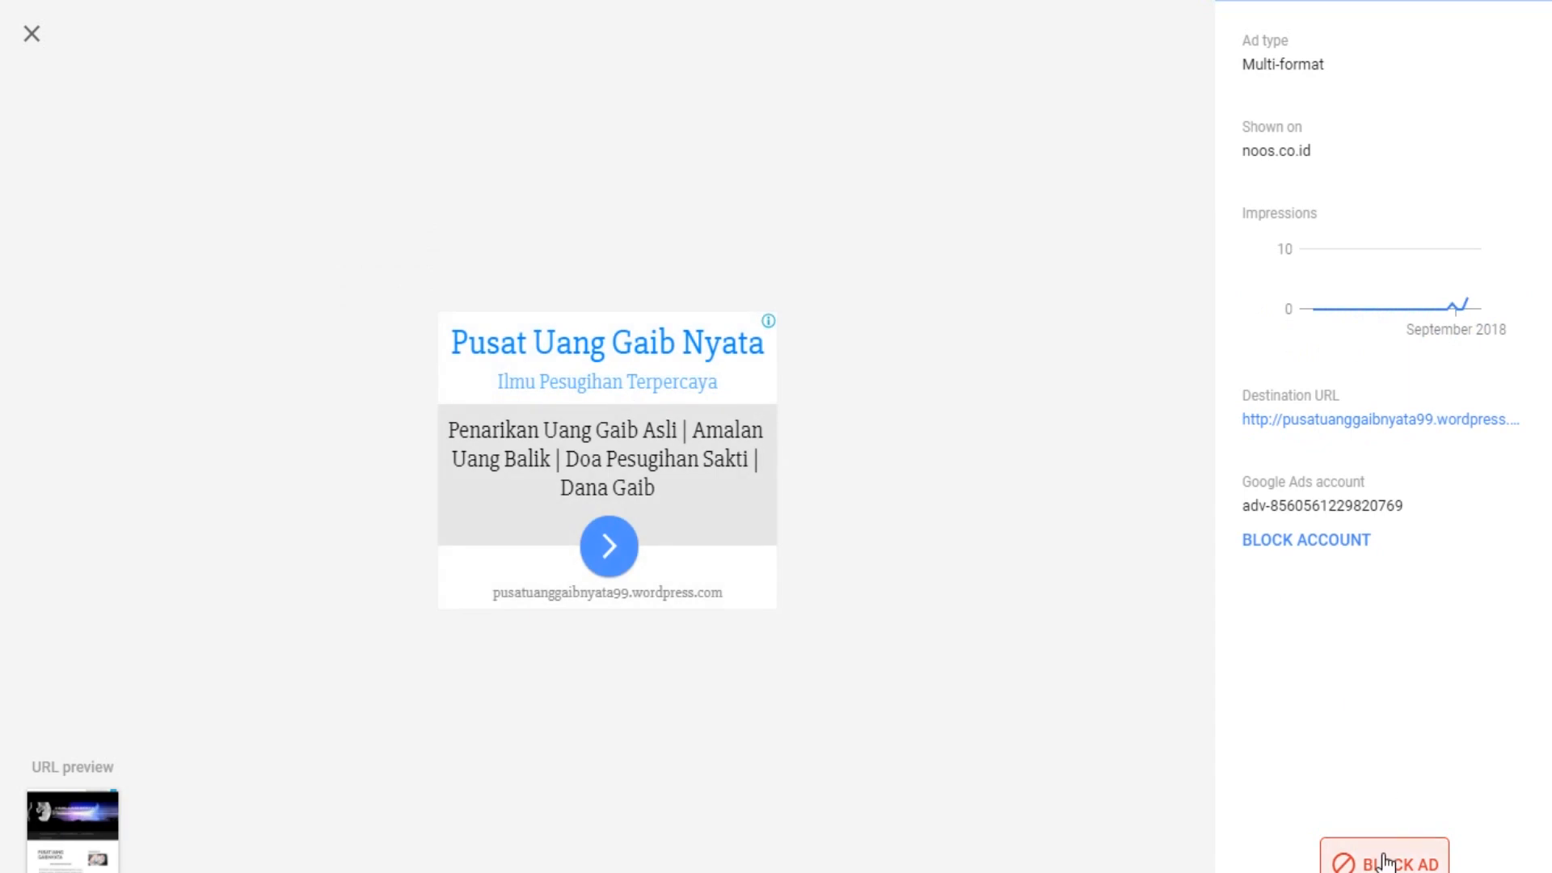
{"action": "left_click", "coordinate": [1283, 548]}
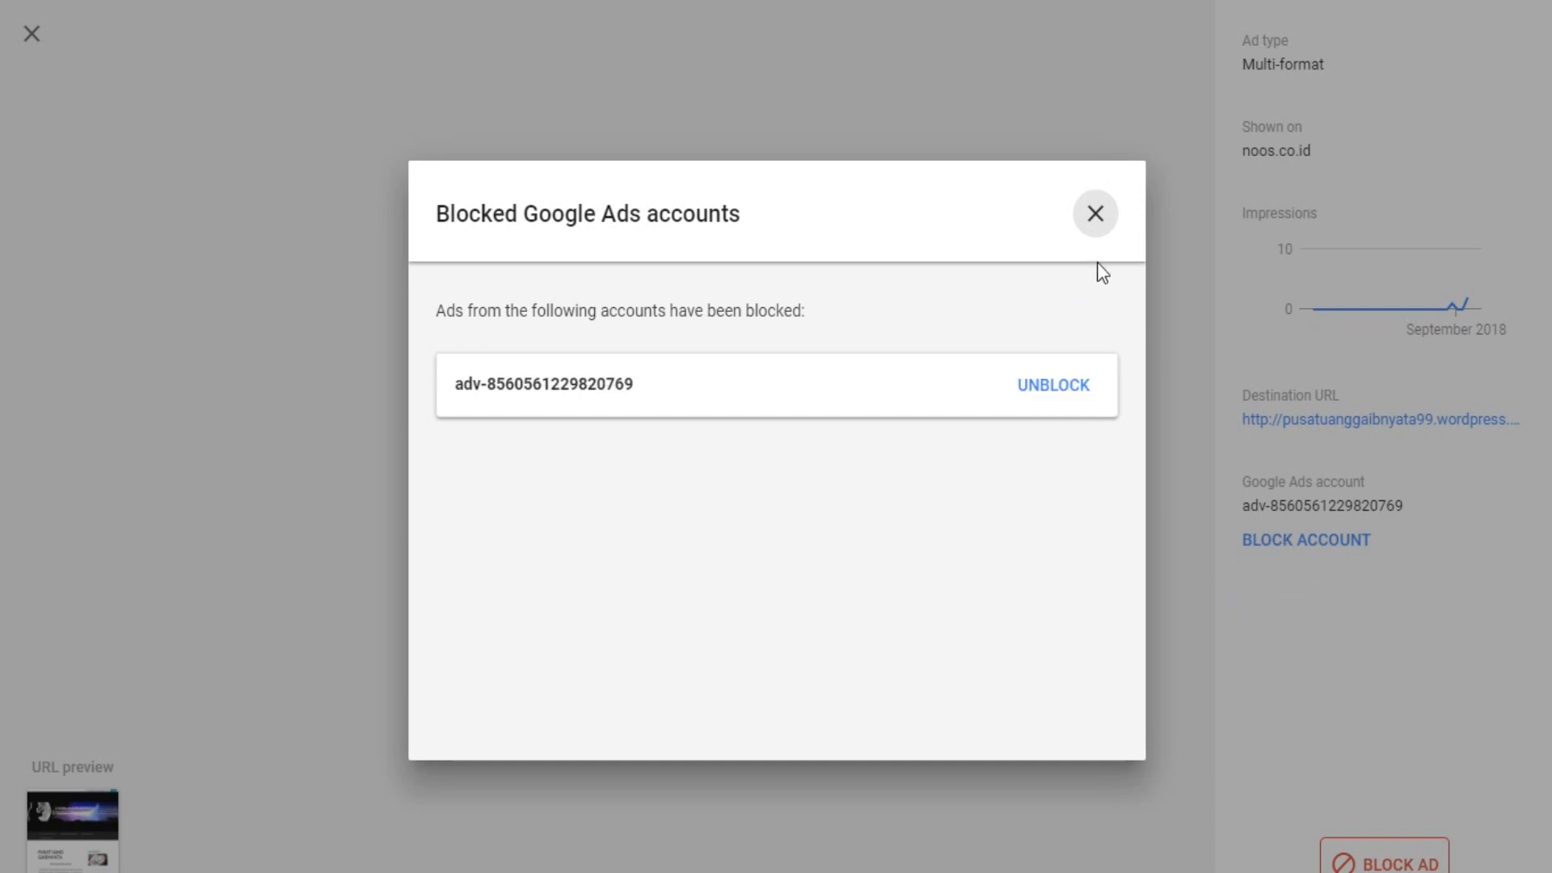
{"action": "left_click", "coordinate": [1095, 226]}
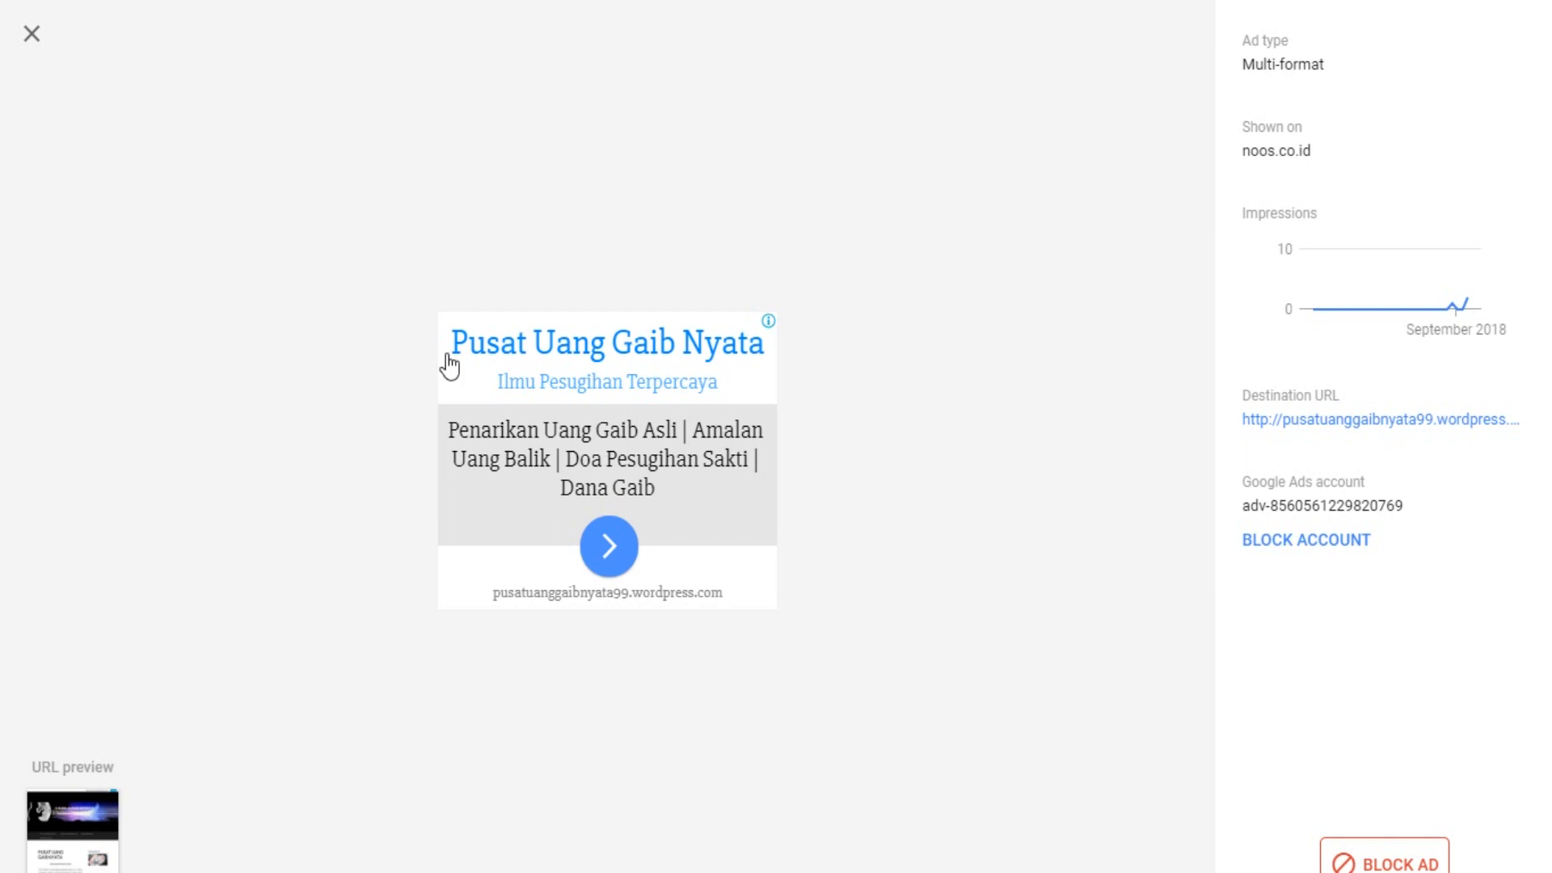
{"action": "left_click", "coordinate": [1374, 855]}
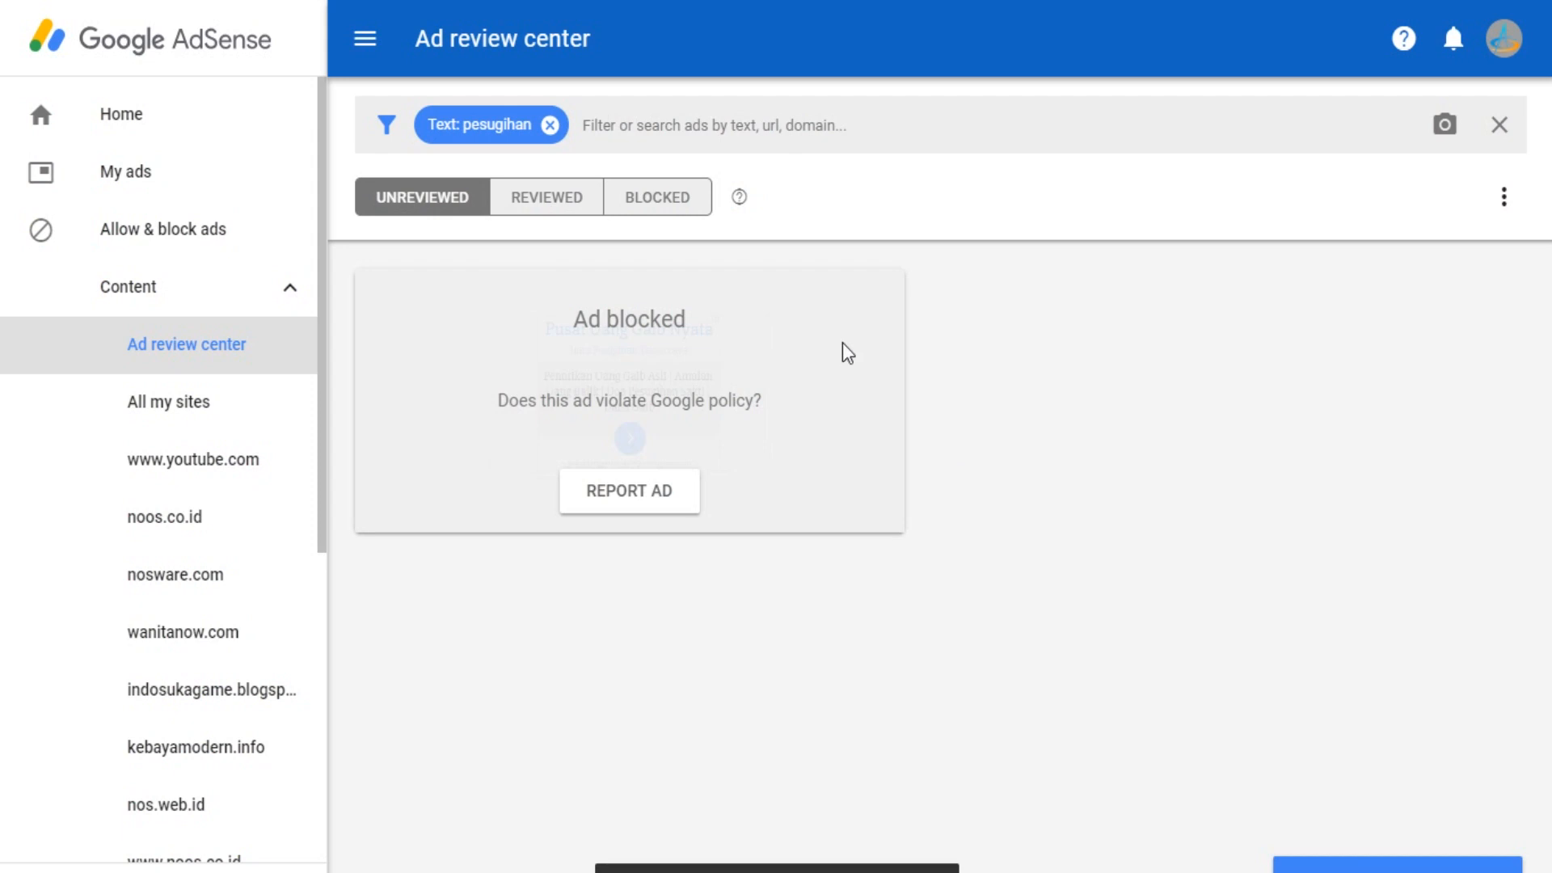
Block the advertiser URL uangghoib-nyata.blogspot.com for all my sites and check its entry in the list of blocked URLs
{"action": "left_click", "coordinate": [180, 408]}
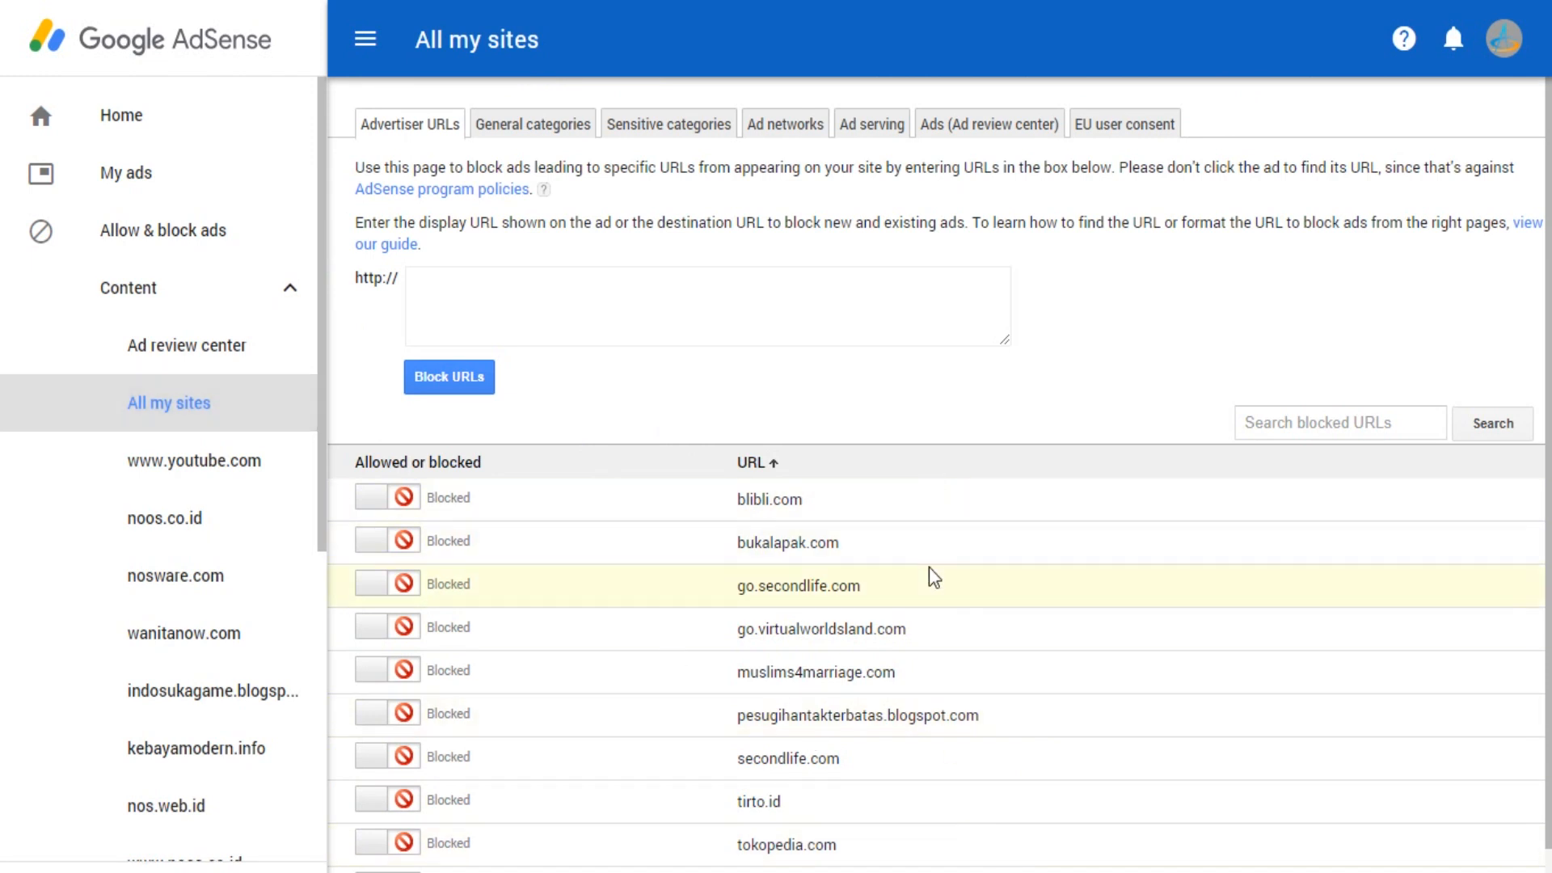
{"action": "left_click", "coordinate": [554, 294]}
{"action": "right_click", "coordinate": [554, 294]}
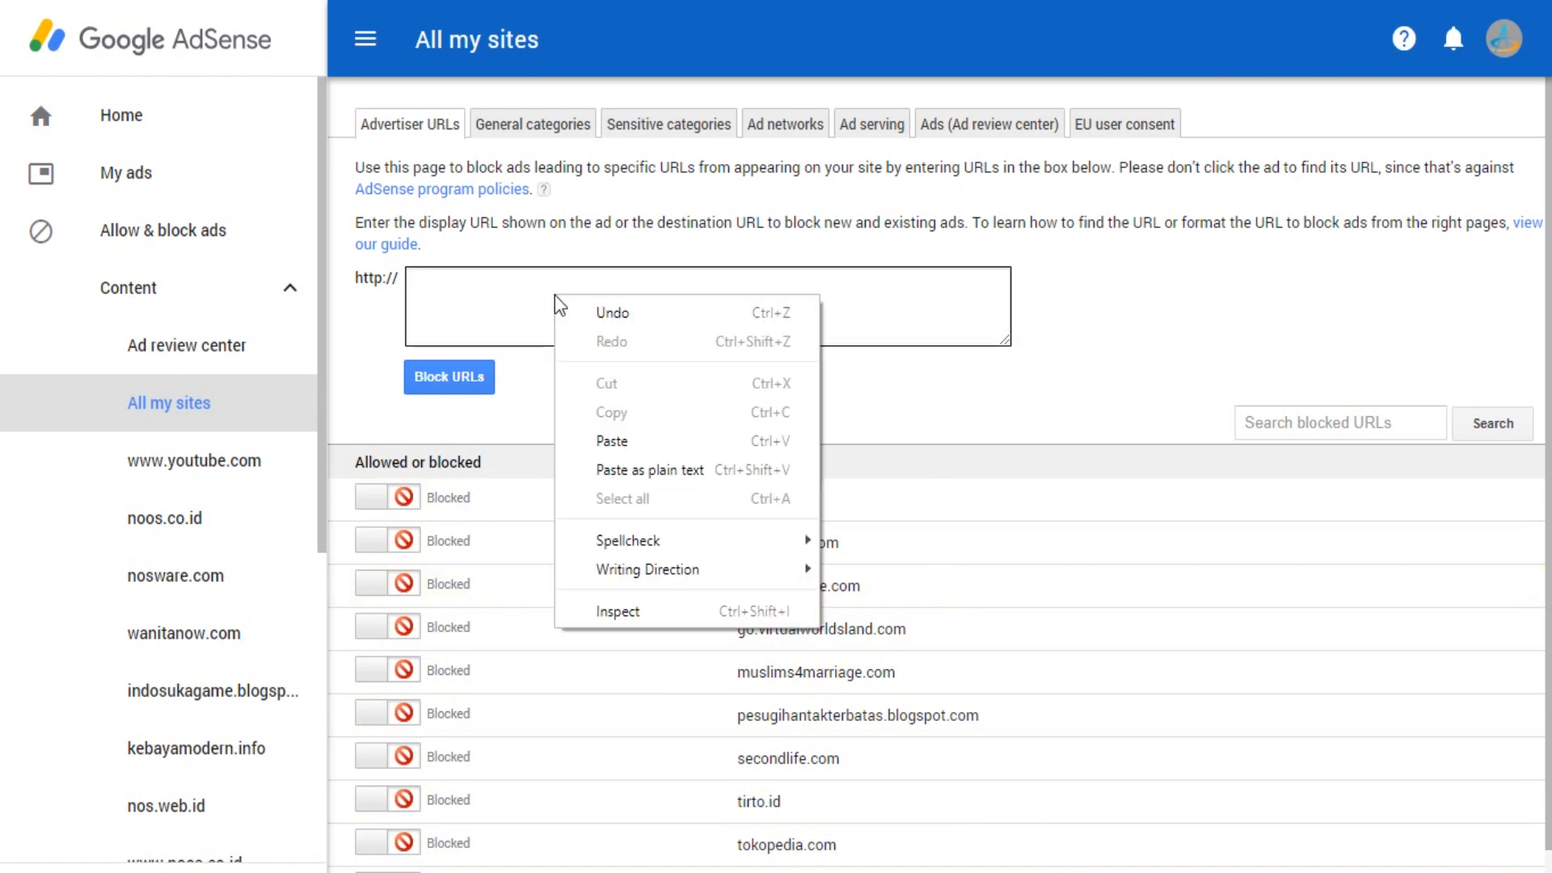
{"action": "left_click", "coordinate": [611, 442]}
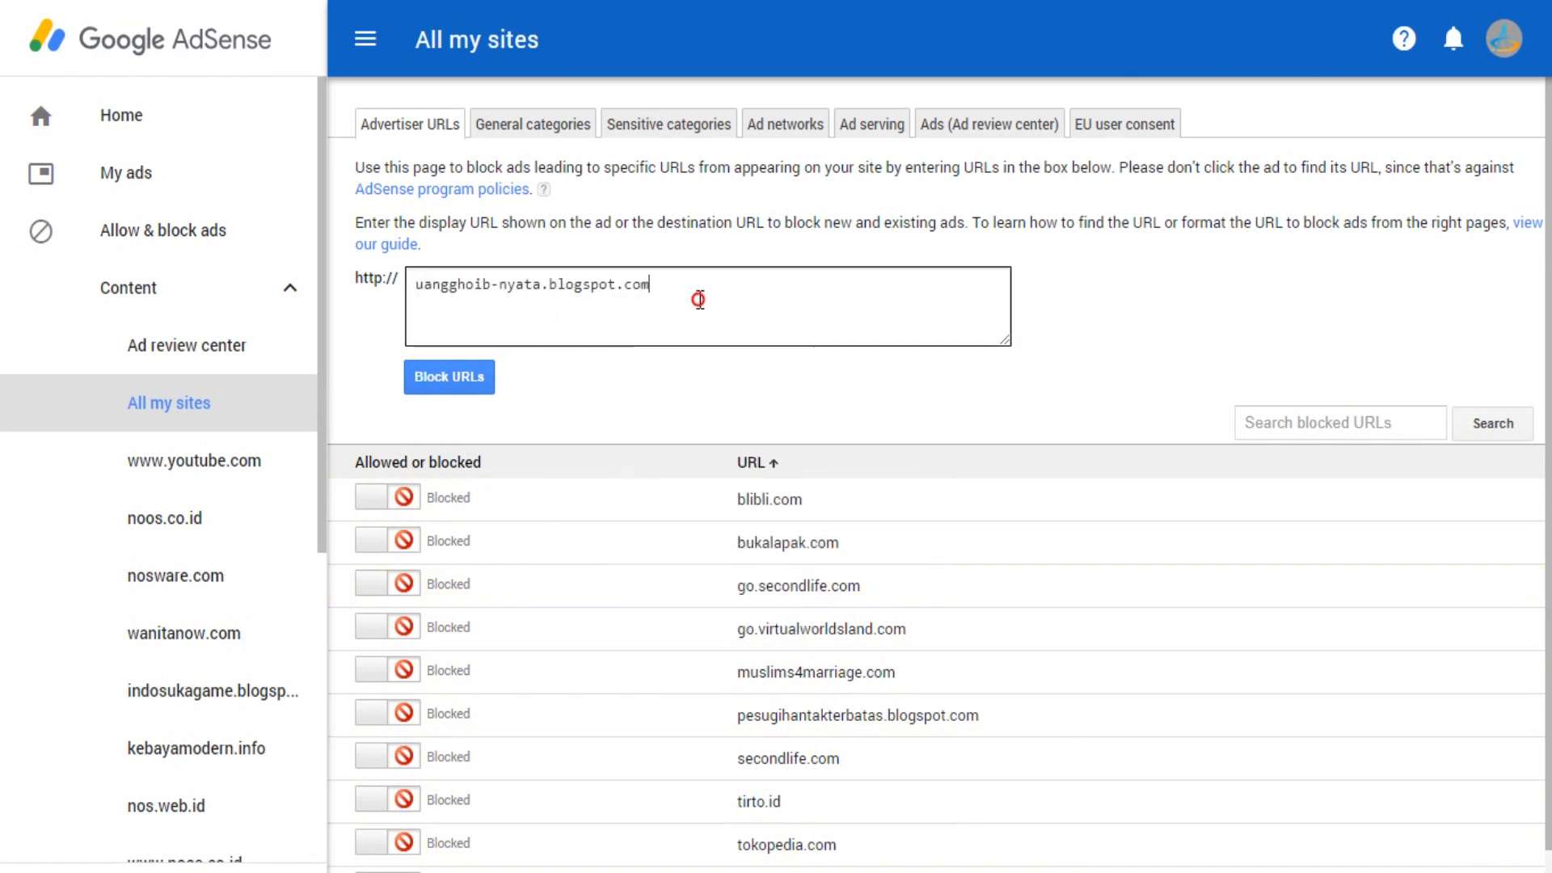
{"action": "left_click_drag", "start_coordinate": [710, 305], "coordinate": [337, 297]}
{"action": "left_click", "coordinate": [471, 387]}
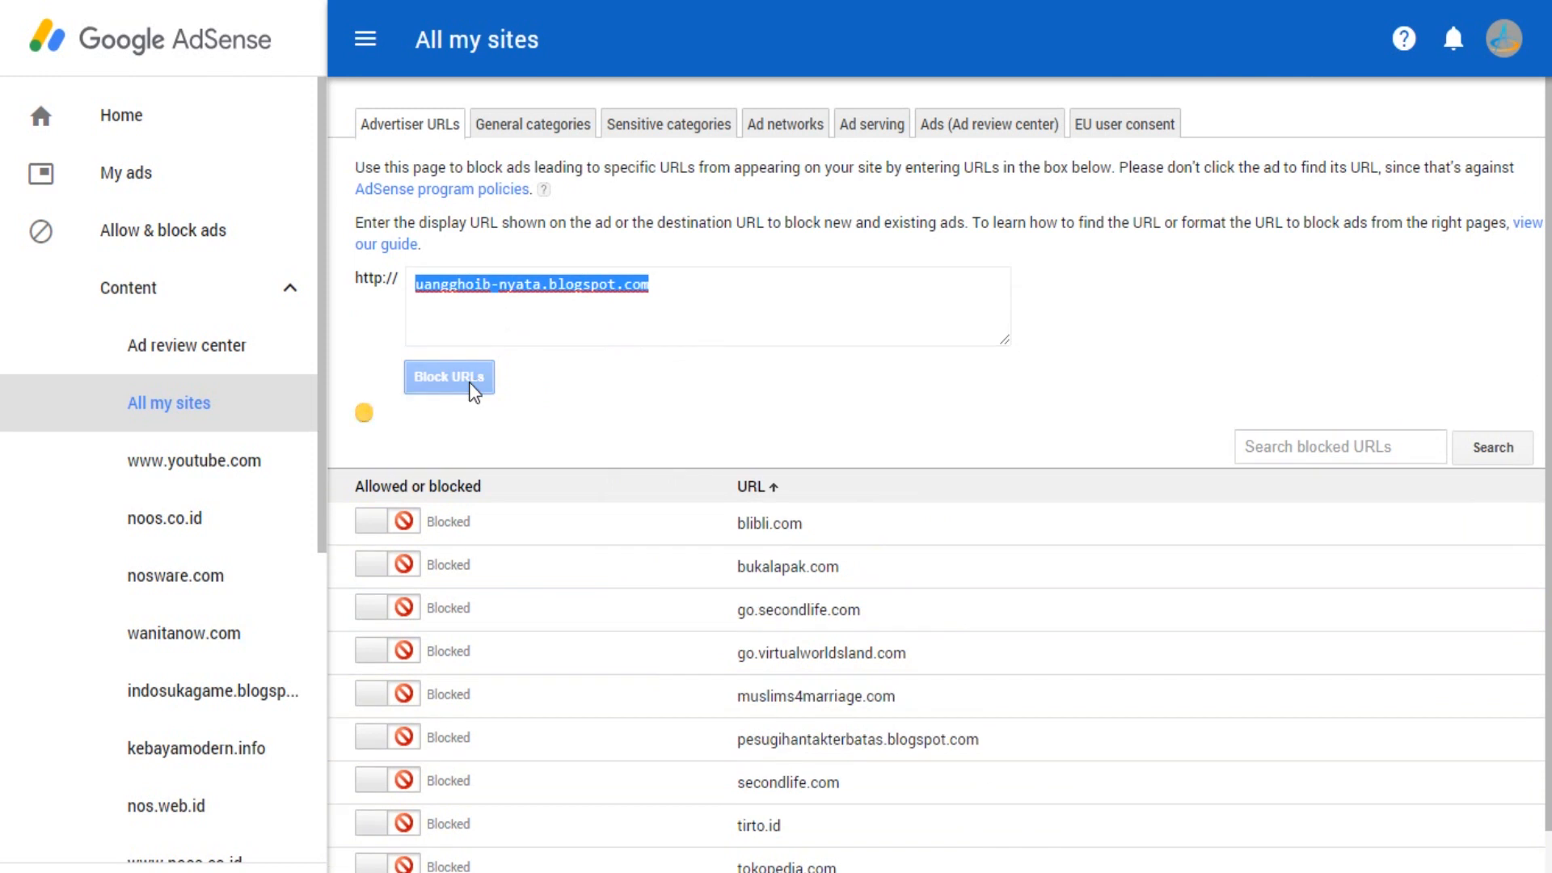
{"action": "scroll", "coordinate": [808, 405], "scroll_direction": "down", "scroll_amount": 2}
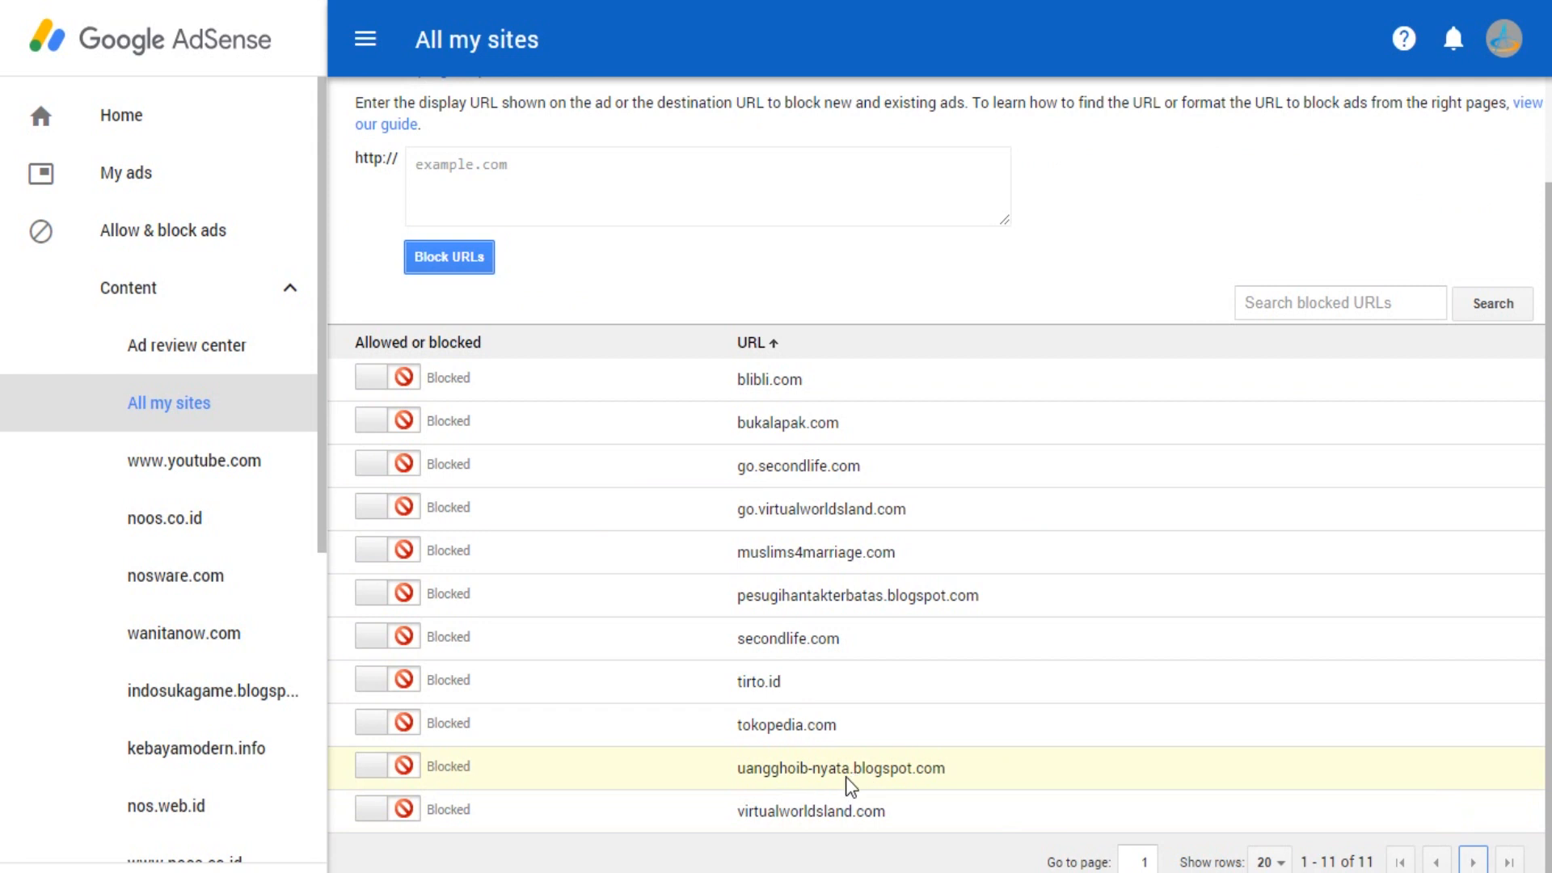
{"action": "left_click_drag", "start_coordinate": [949, 772], "coordinate": [737, 769]}
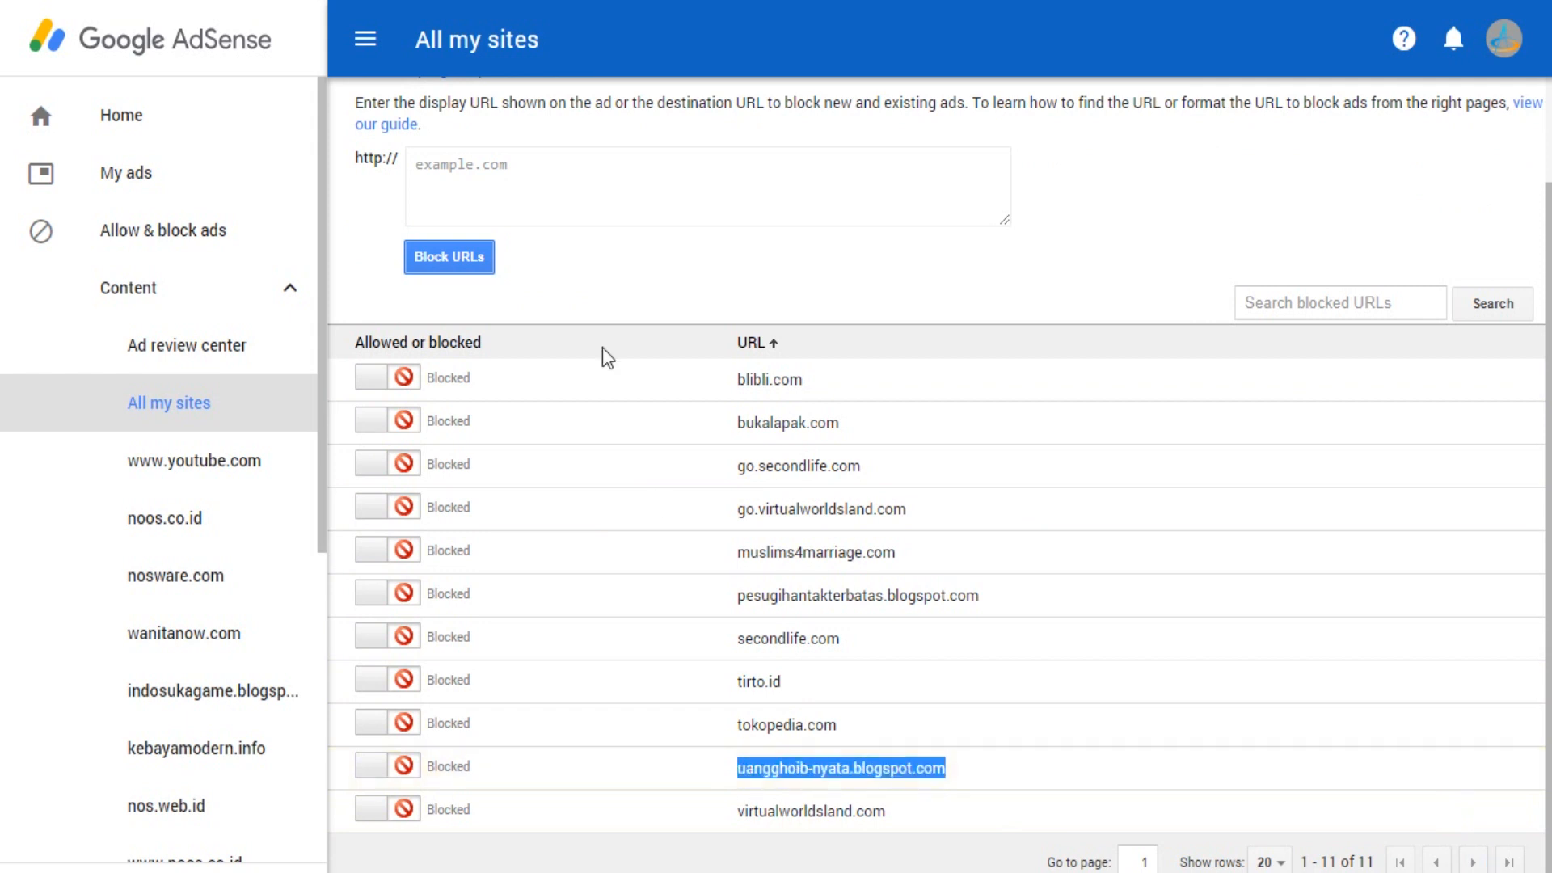
{"action": "scroll", "coordinate": [598, 323], "scroll_direction": "up", "scroll_amount": 2}
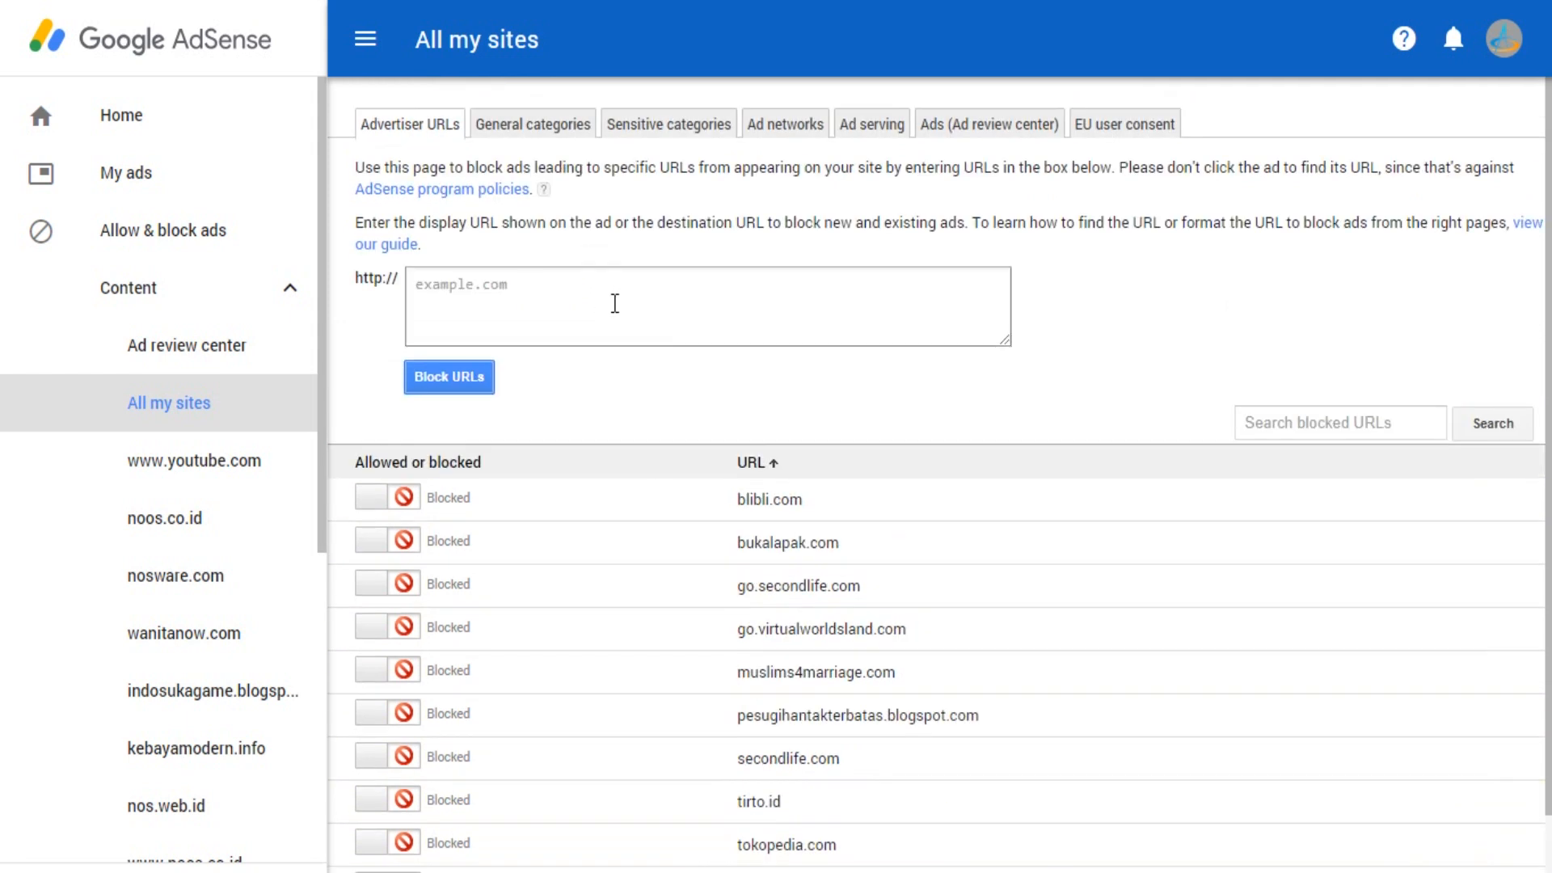